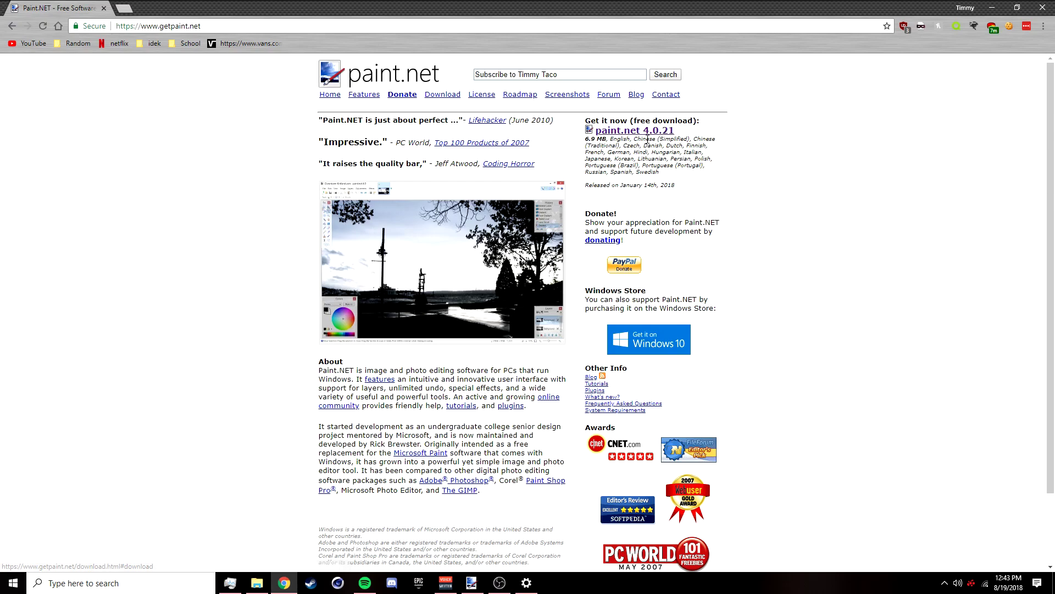
Open the paint.net 4.0.21 free download page on getpaint.net.
{"action": "left_click", "coordinate": [651, 135]}
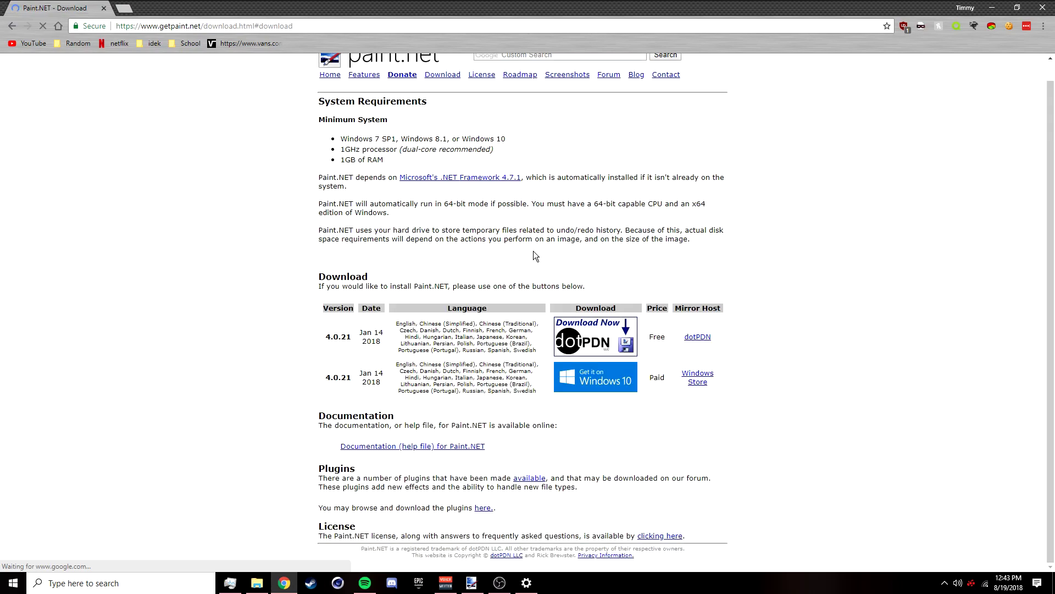
Start the paint.net 4.0.21 download from the dotPDN page and bring paint.net forward.
{"action": "left_click", "coordinate": [606, 342]}
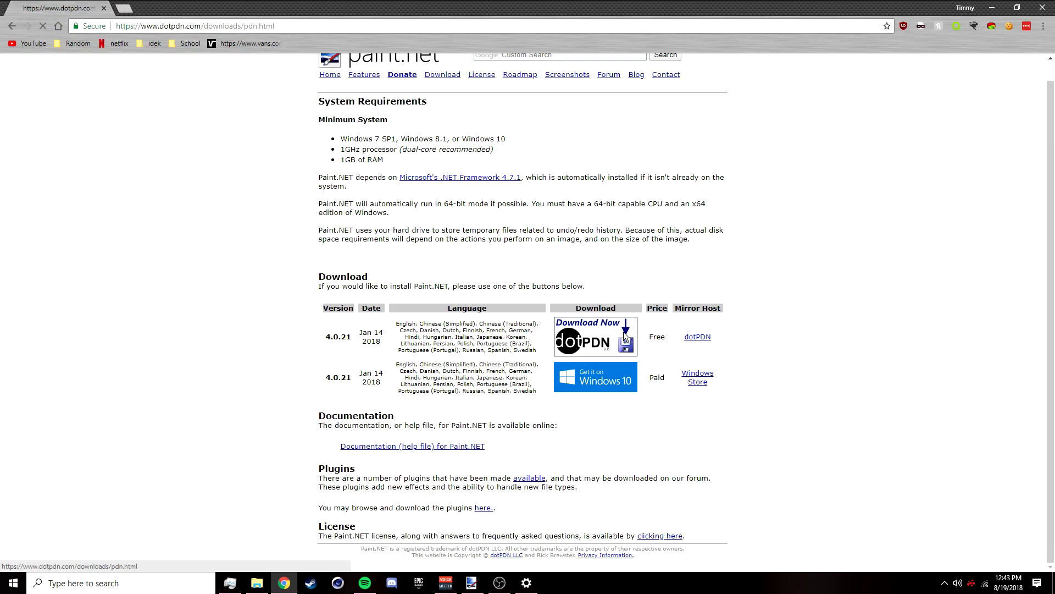
{"action": "left_click", "coordinate": [682, 120]}
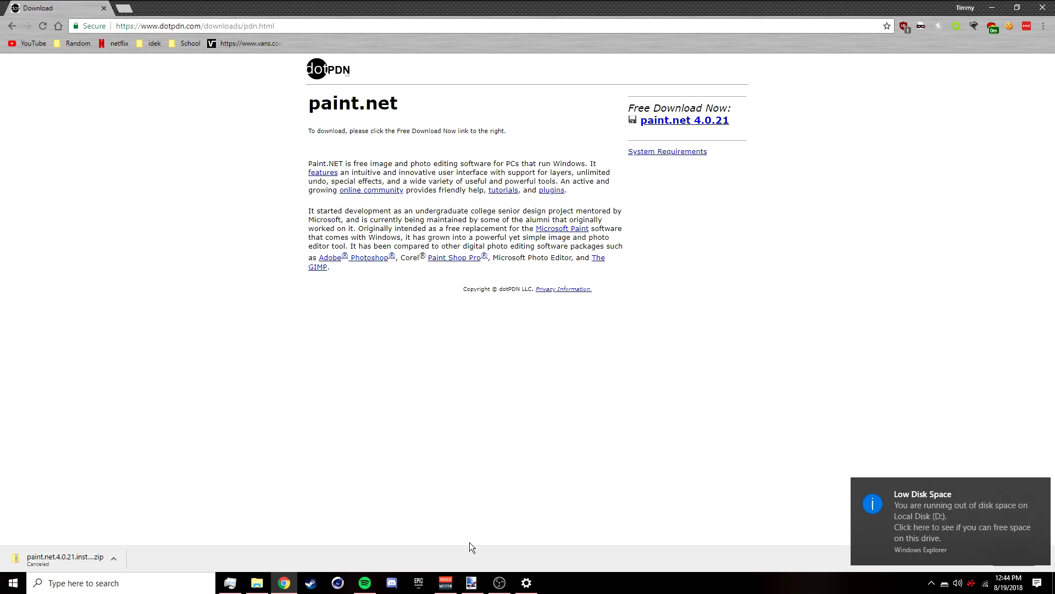
{"action": "left_click", "coordinate": [471, 582]}
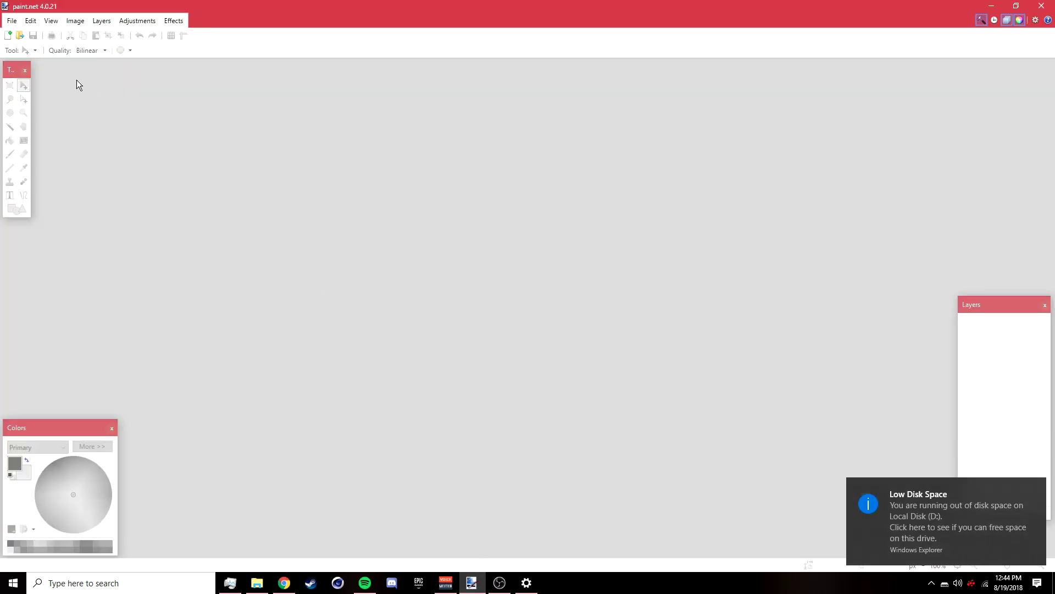
Create a new blank image 1000 pixels wide and 1000 pixels high.
{"action": "left_click", "coordinate": [15, 23]}
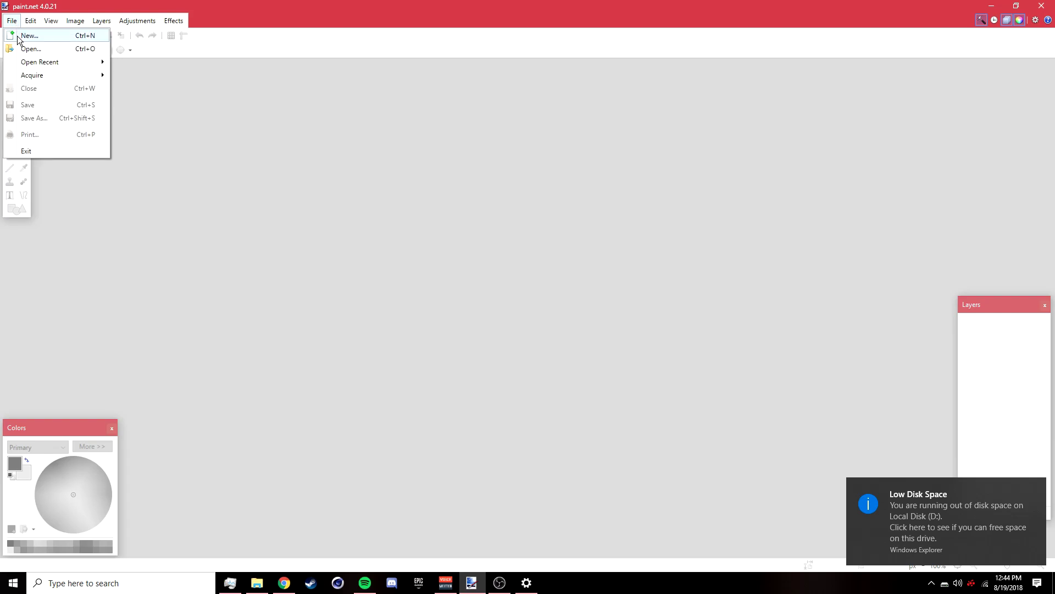
{"action": "left_click", "coordinate": [22, 35]}
{"action": "type", "text": "1000"}
{"action": "key", "text": "Tab"}
{"action": "type", "text": "1000"}
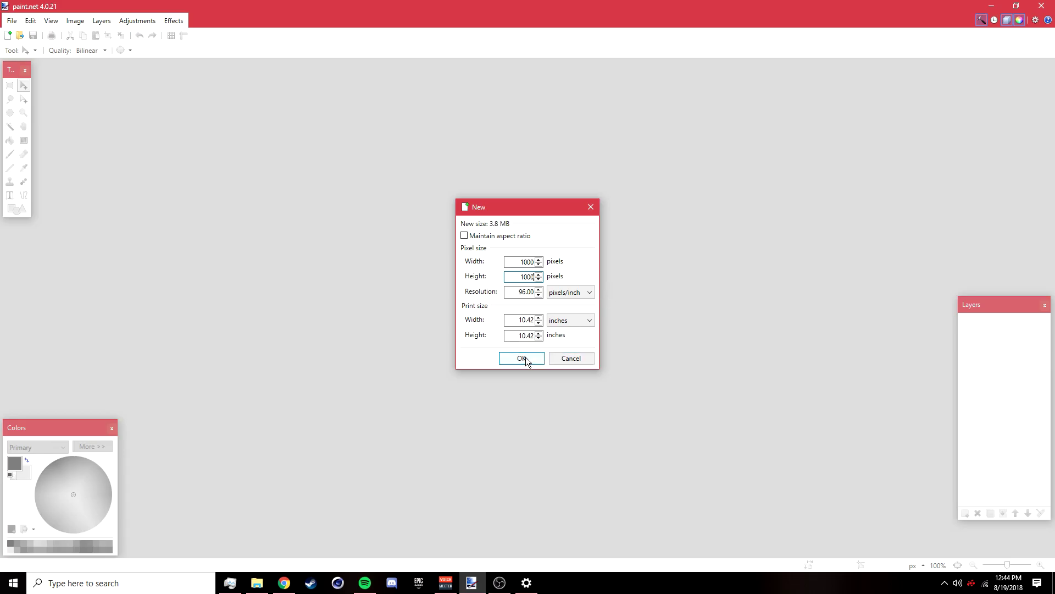
{"action": "left_click", "coordinate": [524, 359]}
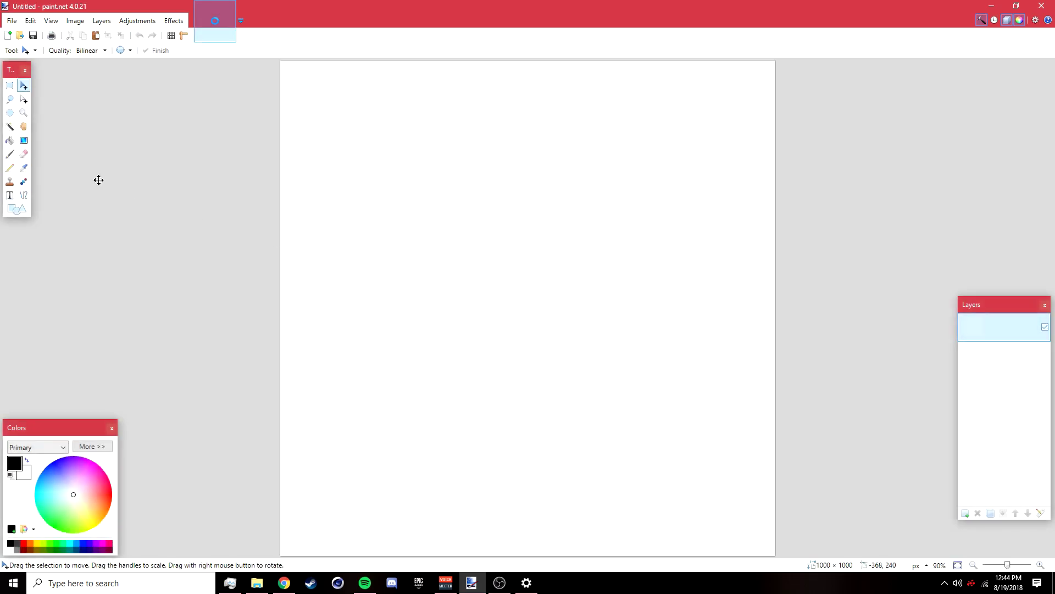
{"action": "left_click", "coordinate": [11, 21]}
Open 'Supreme Stock Pack 4.png' and copy the whole lightning image.
{"action": "left_click", "coordinate": [11, 47]}
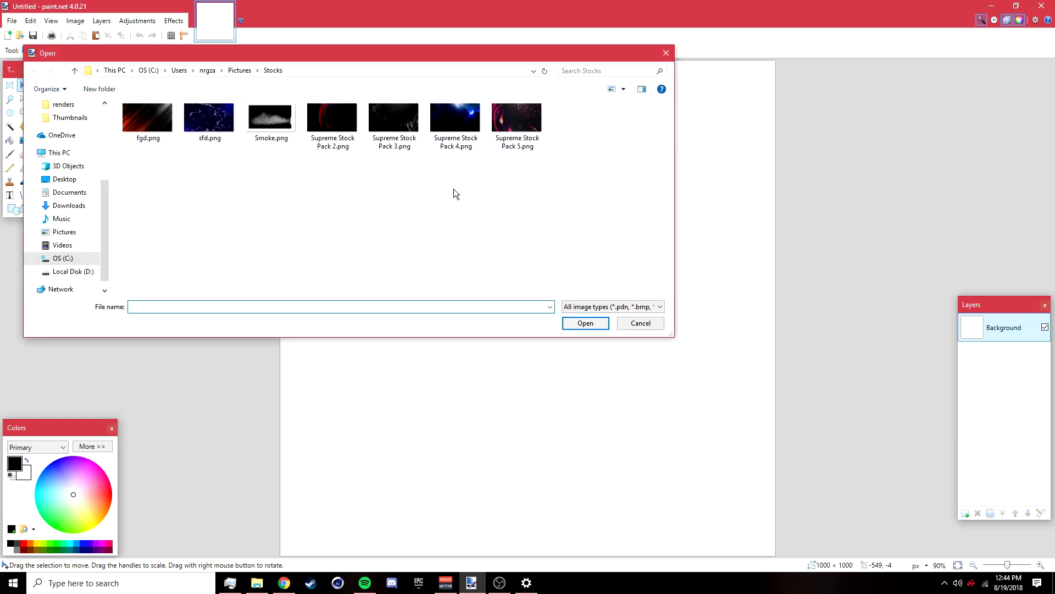
{"action": "left_click_drag", "start_coordinate": [445, 214], "coordinate": [471, 228]}
{"action": "left_click", "coordinate": [462, 144]}
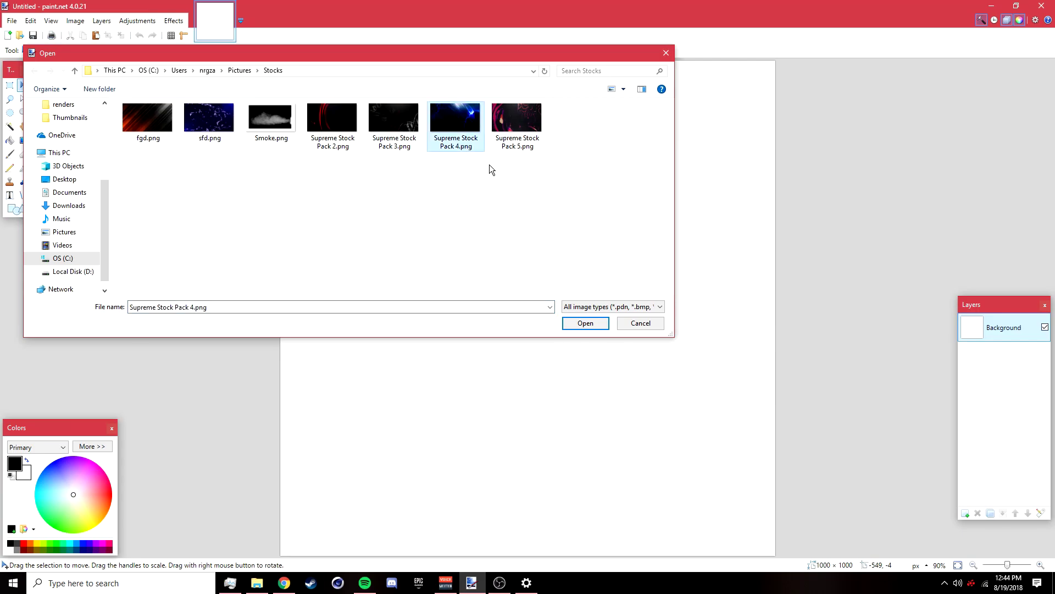
{"action": "left_click", "coordinate": [585, 323]}
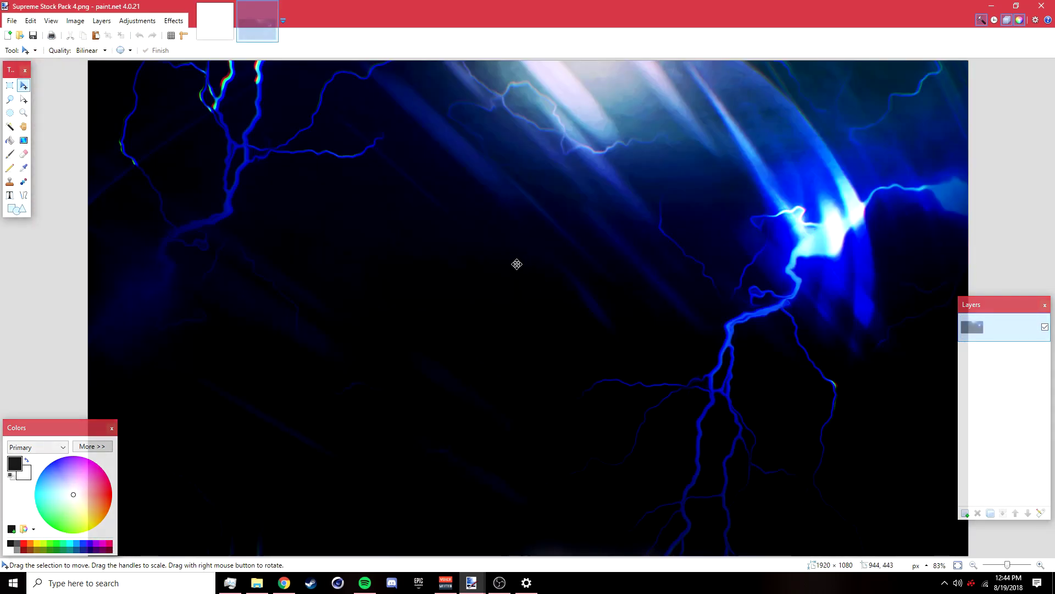
{"action": "key", "text": "ctrl+c"}
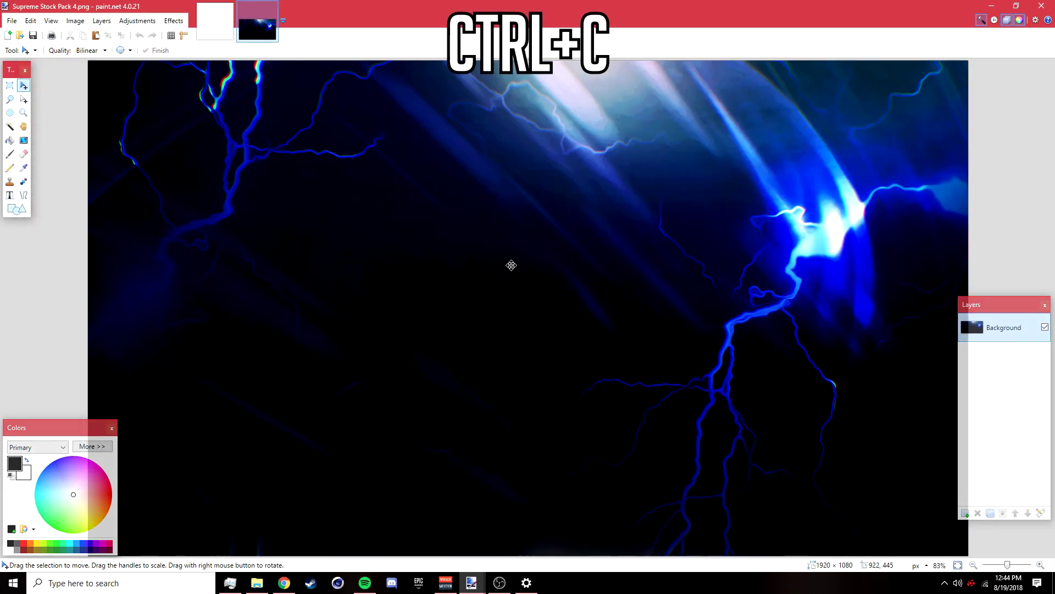
Paste the lightning into Untitled keeping canvas size, bright bolt placed upper right, and commit.
{"action": "left_click", "coordinate": [214, 33]}
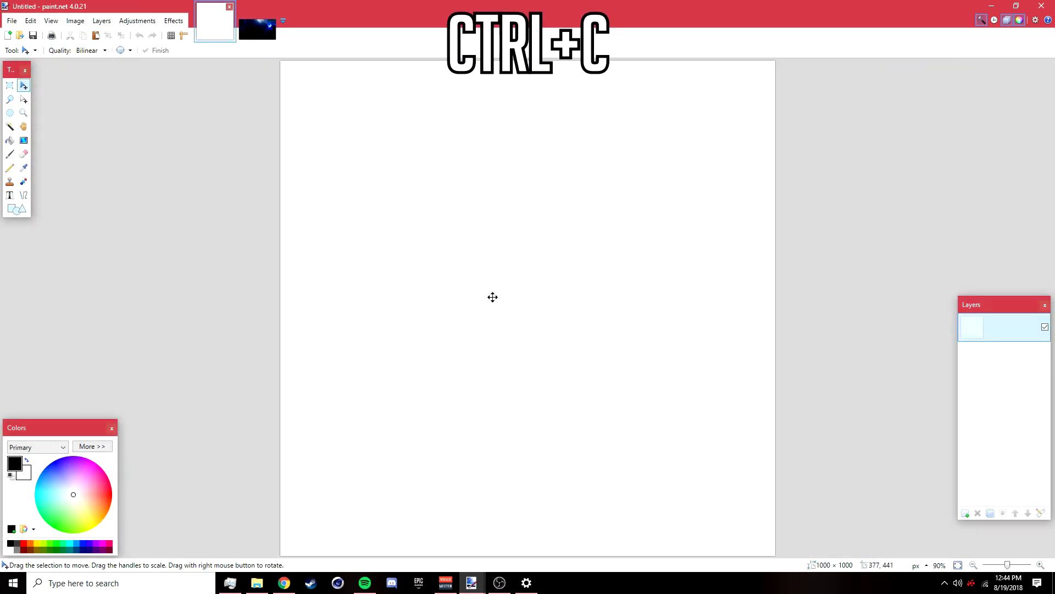
{"action": "key", "text": "ctrl+v"}
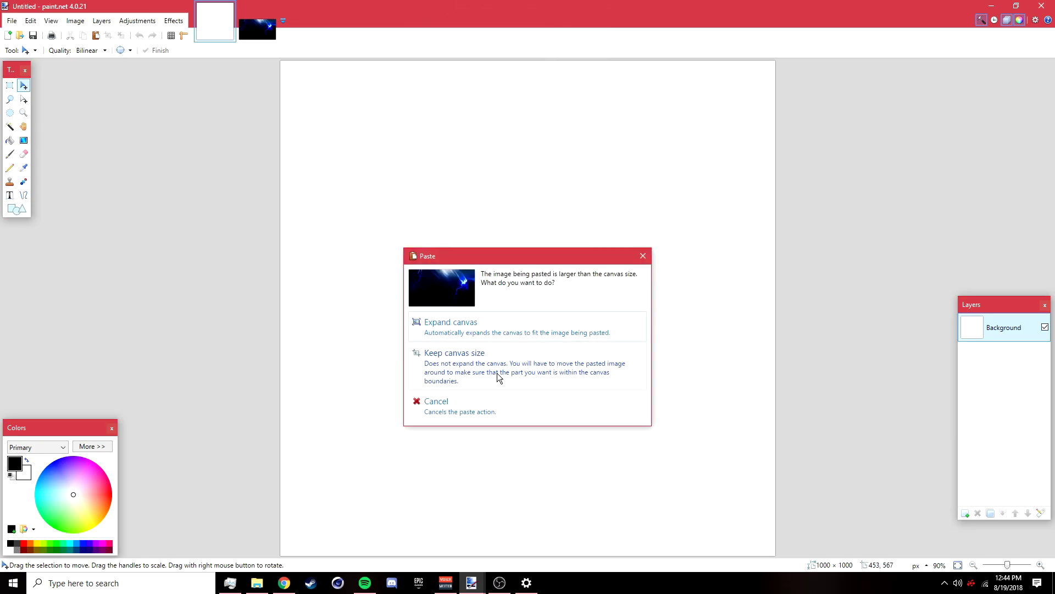
{"action": "left_click", "coordinate": [499, 377]}
{"action": "scroll", "coordinate": [503, 365], "scroll_direction": "down", "scroll_amount": 2}
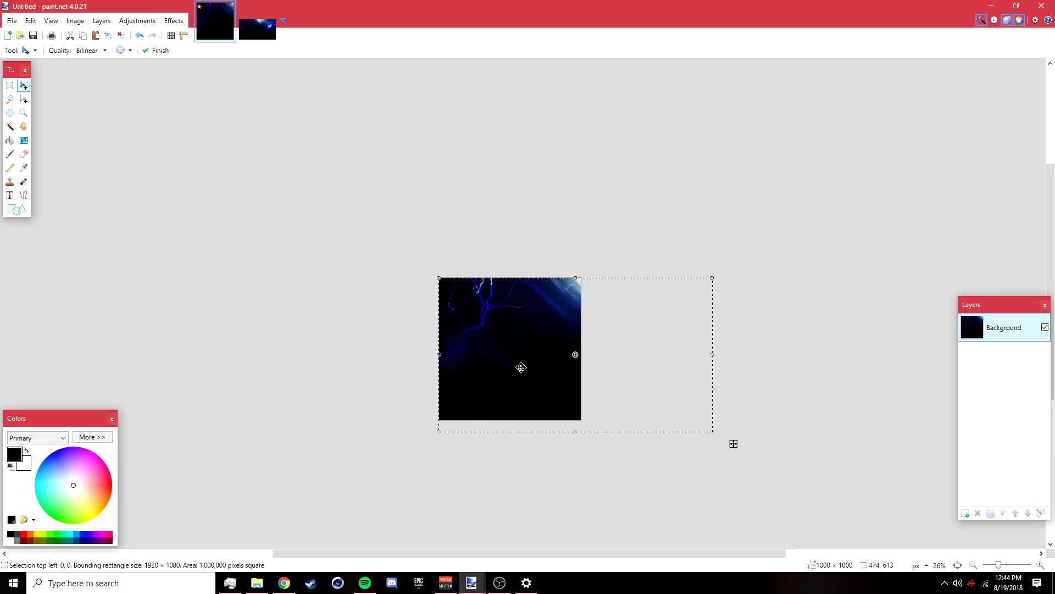
{"action": "scroll", "coordinate": [664, 379], "scroll_direction": "up", "scroll_amount": 1}
{"action": "left_click_drag", "start_coordinate": [698, 382], "coordinate": [559, 385]}
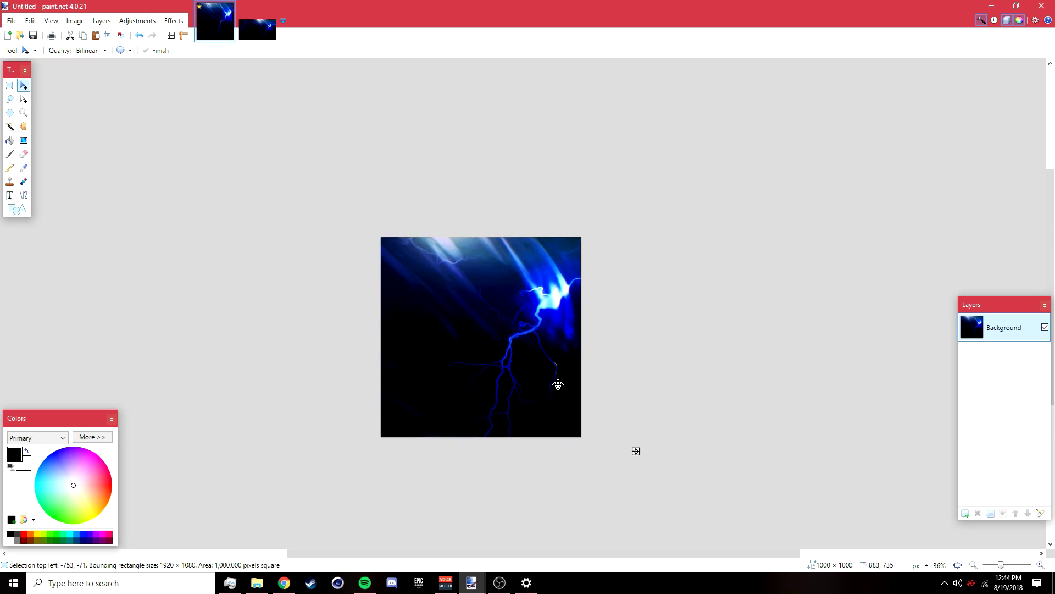
{"action": "left_click", "coordinate": [124, 39]}
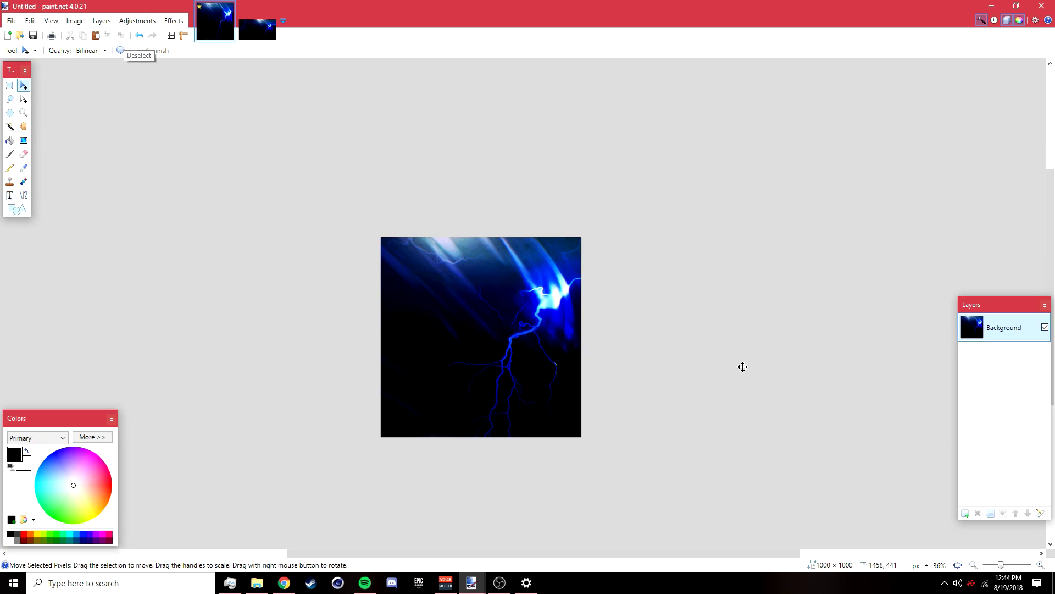
Duplicate the lightning layer and flip the copy horizontally and vertically.
{"action": "left_click", "coordinate": [991, 514]}
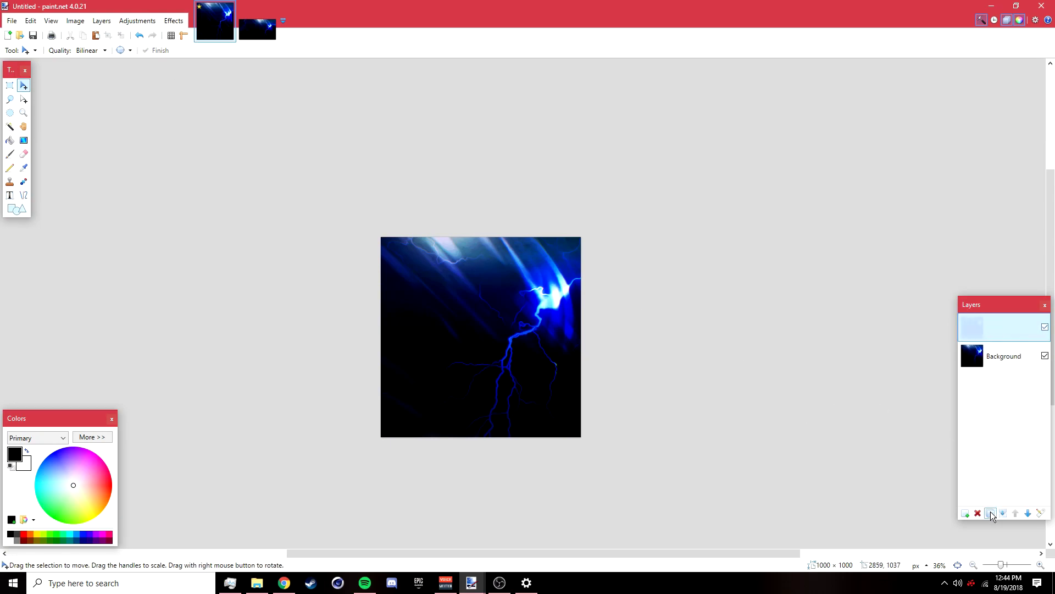
{"action": "key", "text": "ctrl+a"}
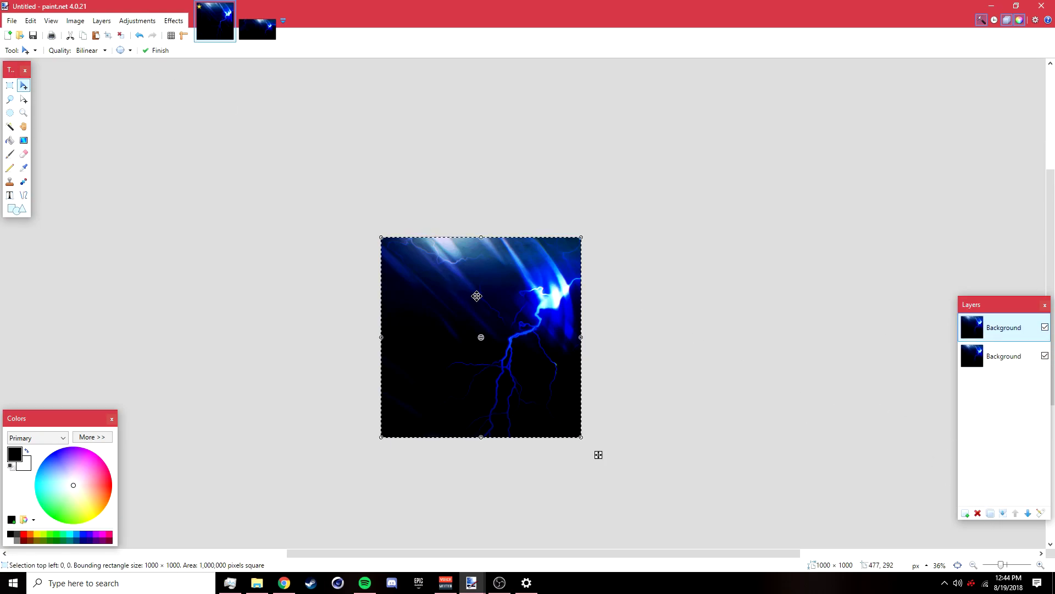
{"action": "left_click", "coordinate": [102, 22]}
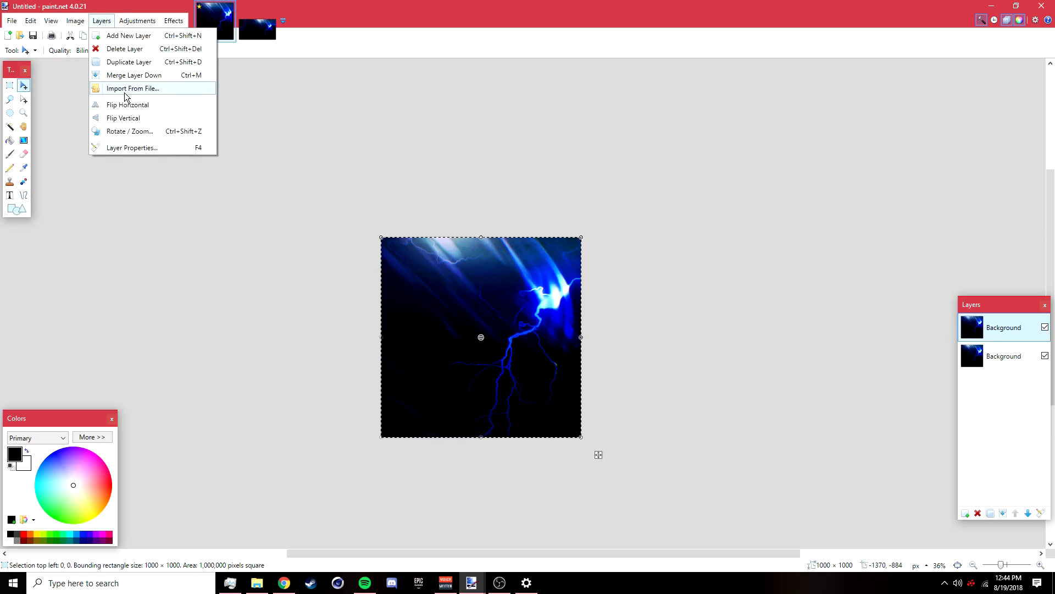
{"action": "left_click", "coordinate": [123, 105]}
{"action": "left_click", "coordinate": [102, 21]}
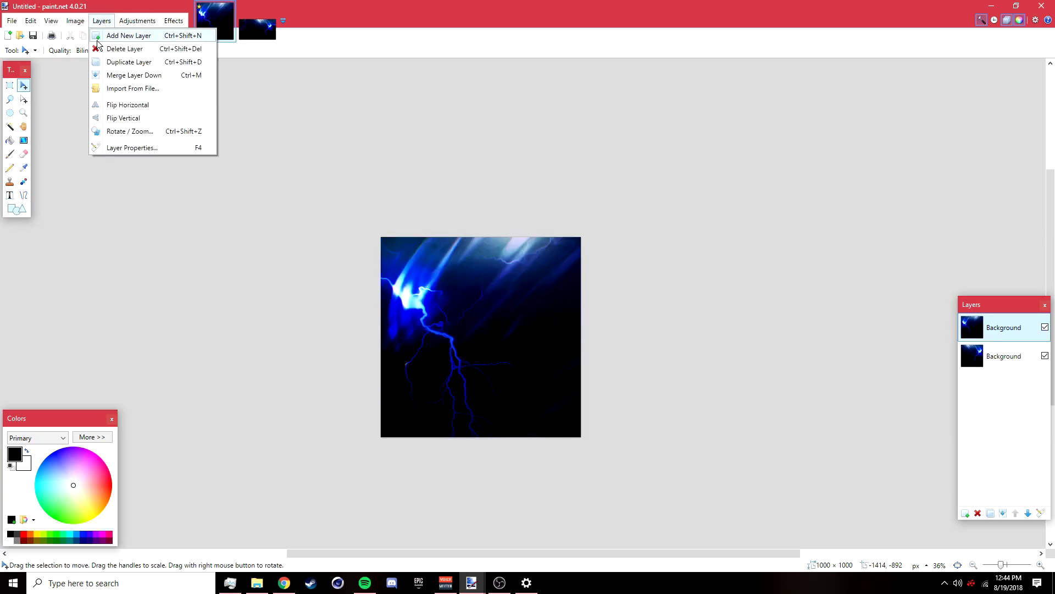
{"action": "left_click", "coordinate": [112, 113]}
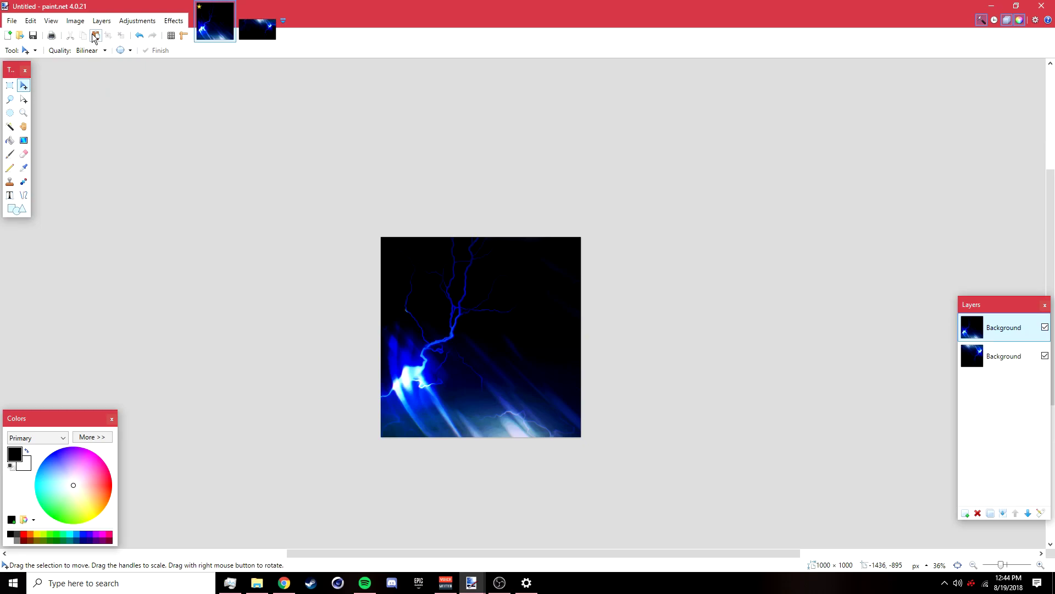
Set up the Eraser with 0% hardness and a width of 200.
{"action": "left_click", "coordinate": [23, 155]}
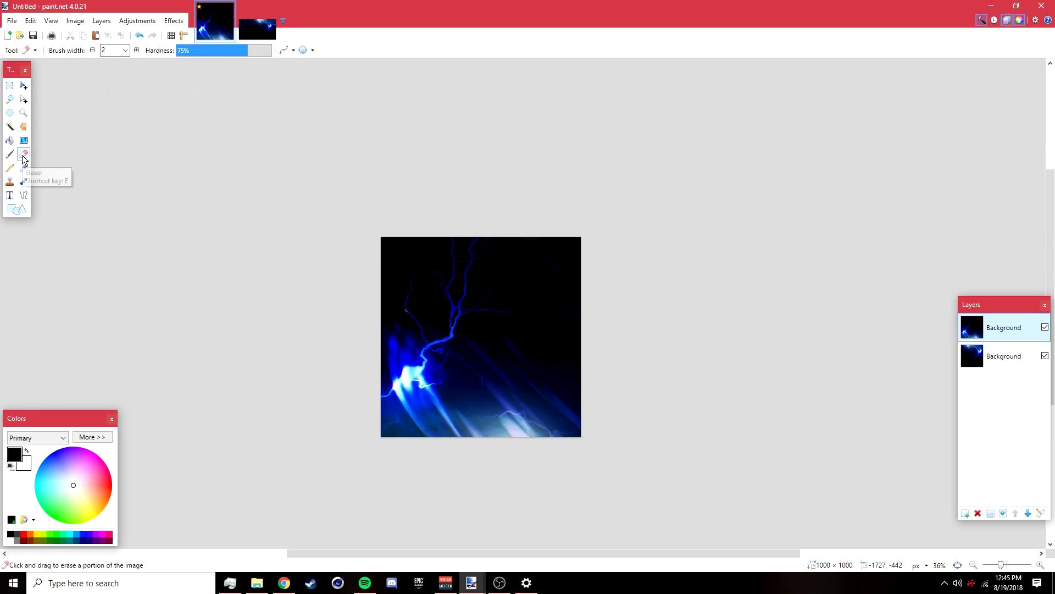
{"action": "left_click_drag", "start_coordinate": [191, 55], "coordinate": [162, 53]}
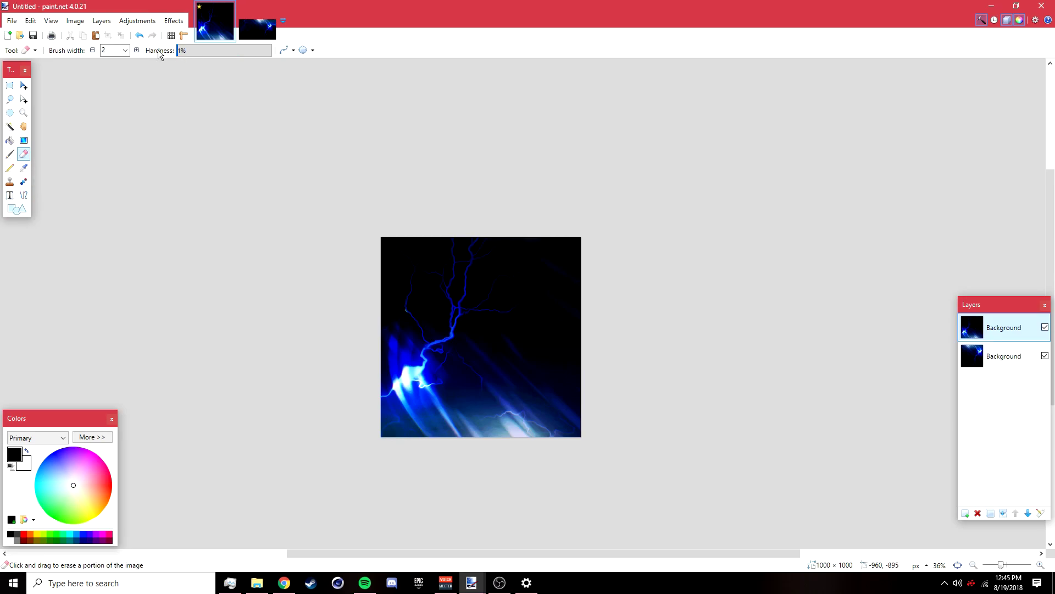
{"action": "left_click", "coordinate": [125, 50]}
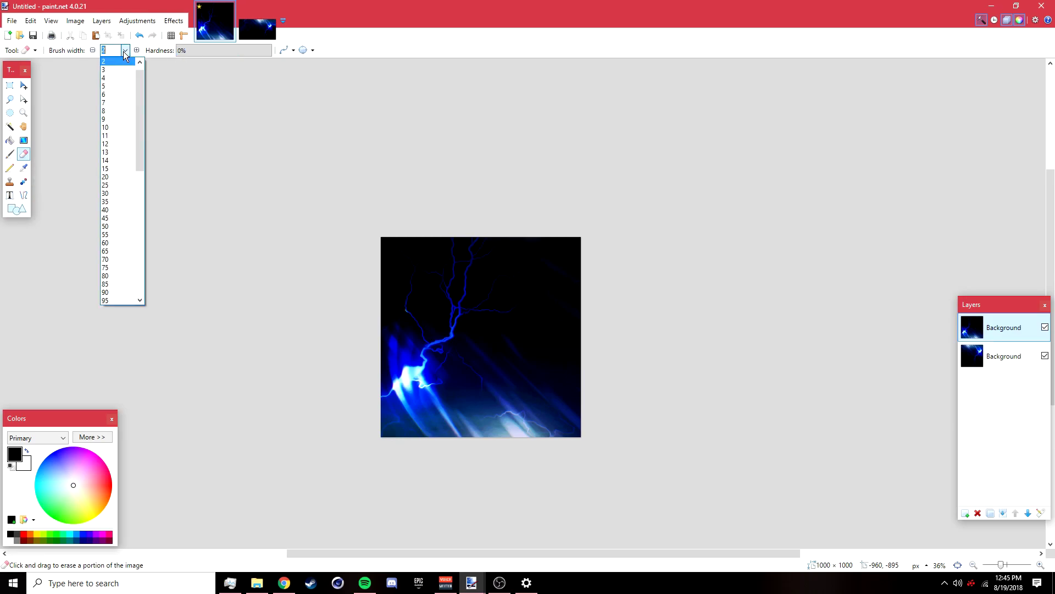
{"action": "scroll", "coordinate": [118, 248], "scroll_direction": "down", "scroll_amount": 3}
{"action": "left_click", "coordinate": [117, 248]}
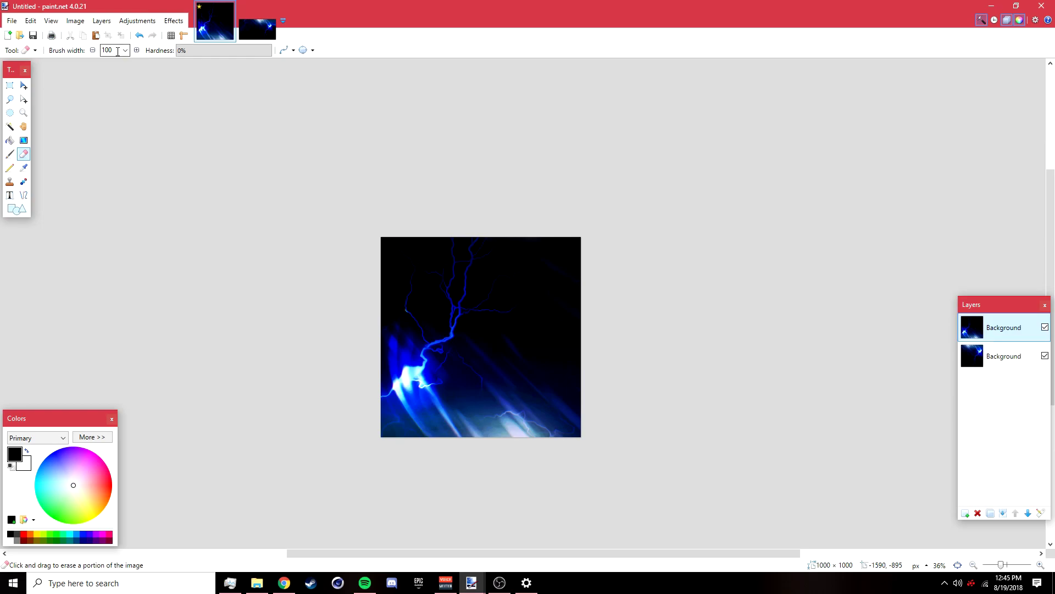
{"action": "left_click", "coordinate": [126, 50]}
{"action": "scroll", "coordinate": [136, 213], "scroll_direction": "up", "scroll_amount": 3}
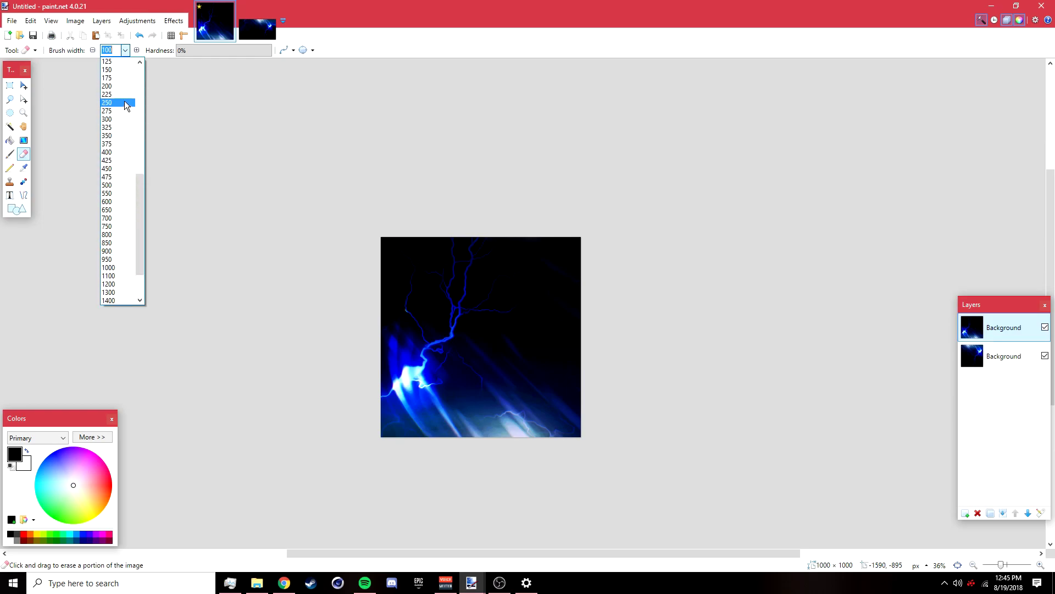
{"action": "left_click", "coordinate": [113, 87]}
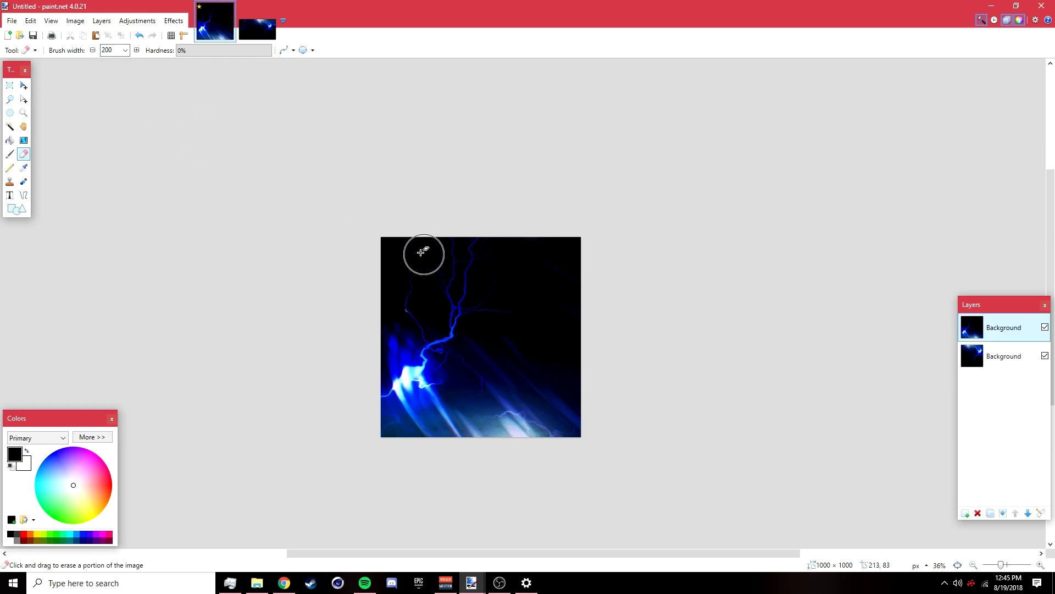
Softly erase part of the top copy to blend it, then merge the two lightning layers.
{"action": "mouse_move", "coordinate": [398, 242]}
{"action": "left_mouse_down"}
{"action": "mouse_move", "coordinate": [495, 312]}
{"action": "mouse_move", "coordinate": [456, 258]}
{"action": "mouse_move", "coordinate": [523, 292]}
{"action": "mouse_move", "coordinate": [522, 302]}
{"action": "mouse_move", "coordinate": [522, 258]}
{"action": "mouse_move", "coordinate": [576, 303]}
{"action": "mouse_move", "coordinate": [564, 265]}
{"action": "mouse_move", "coordinate": [511, 254]}
{"action": "mouse_move", "coordinate": [437, 261]}
{"action": "mouse_move", "coordinate": [408, 280]}
{"action": "mouse_move", "coordinate": [420, 291]}
{"action": "mouse_move", "coordinate": [404, 288]}
{"action": "mouse_move", "coordinate": [405, 279]}
{"action": "mouse_move", "coordinate": [445, 284]}
{"action": "mouse_move", "coordinate": [557, 310]}
{"action": "mouse_move", "coordinate": [565, 295]}
{"action": "mouse_move", "coordinate": [562, 416]}
{"action": "mouse_move", "coordinate": [527, 346]}
{"action": "mouse_move", "coordinate": [583, 328]}
{"action": "left_mouse_up"}
{"action": "key", "text": "ctrl+z"}
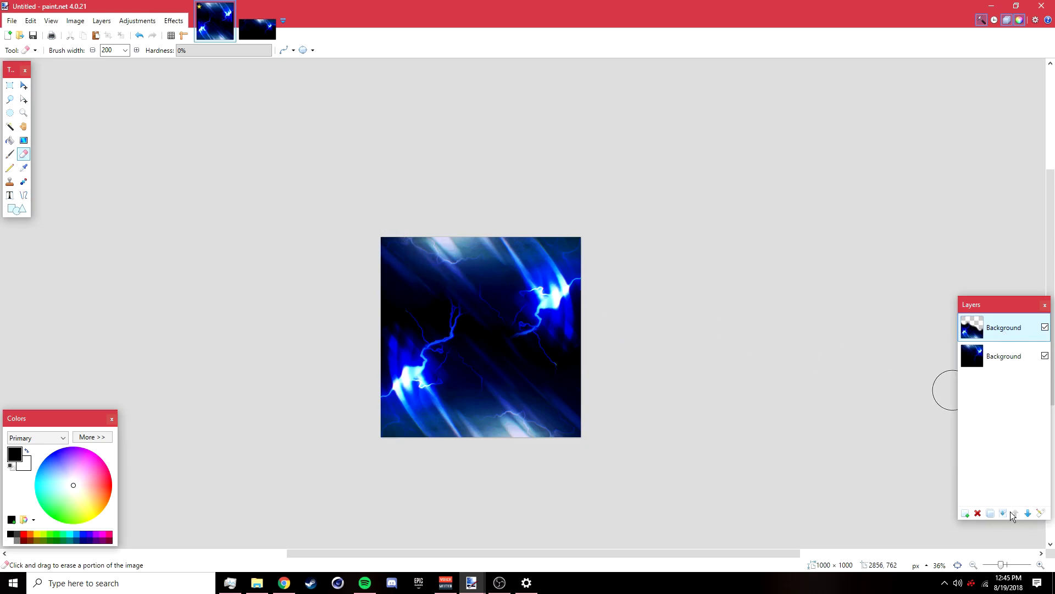
{"action": "left_click", "coordinate": [1004, 513]}
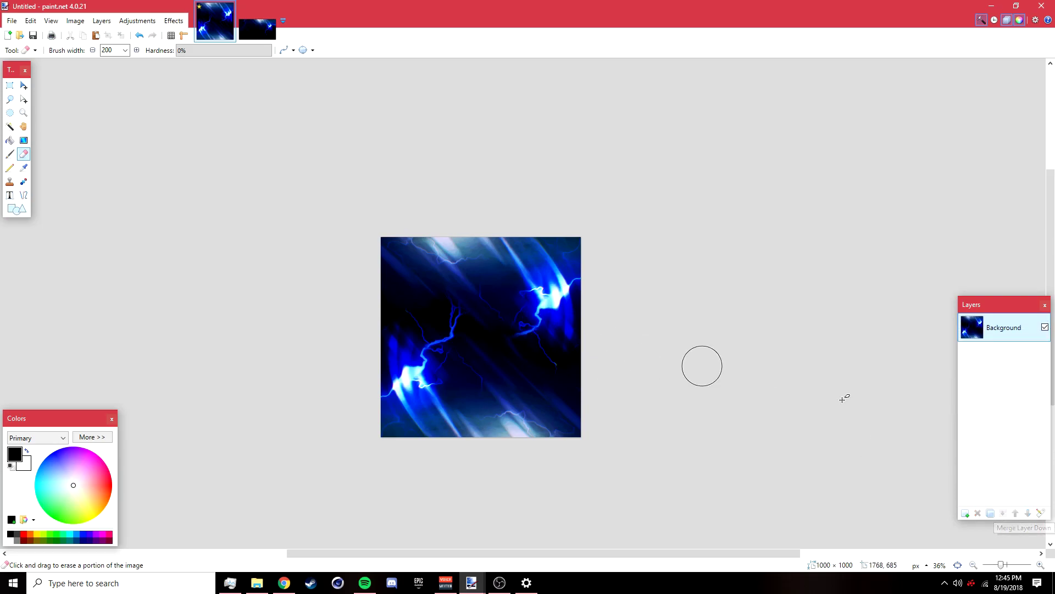
{"action": "scroll", "coordinate": [83, 177], "scroll_direction": "down", "scroll_amount": 2}
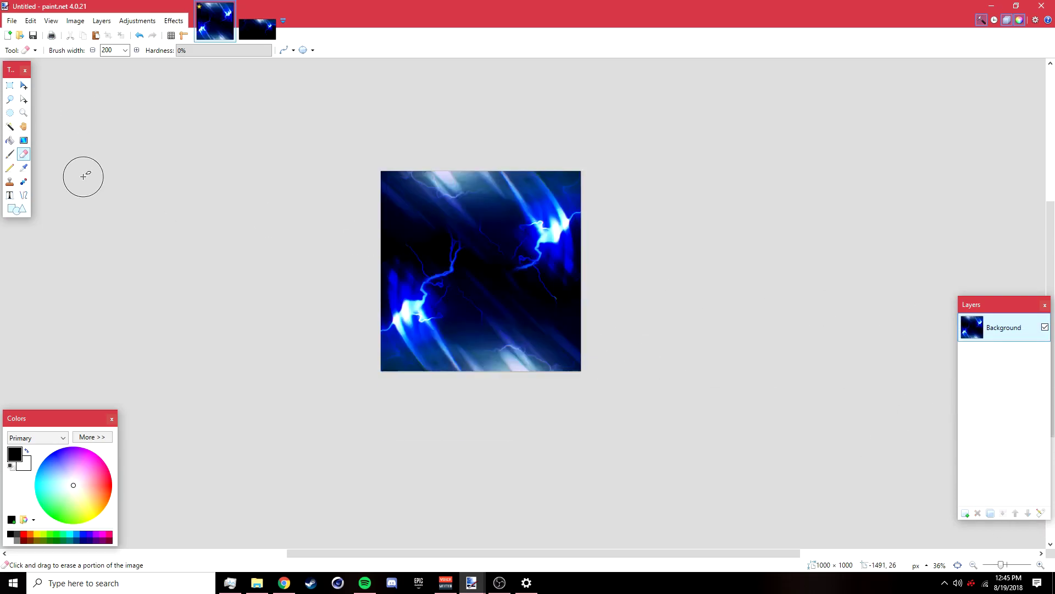
{"action": "key", "text": "m"}
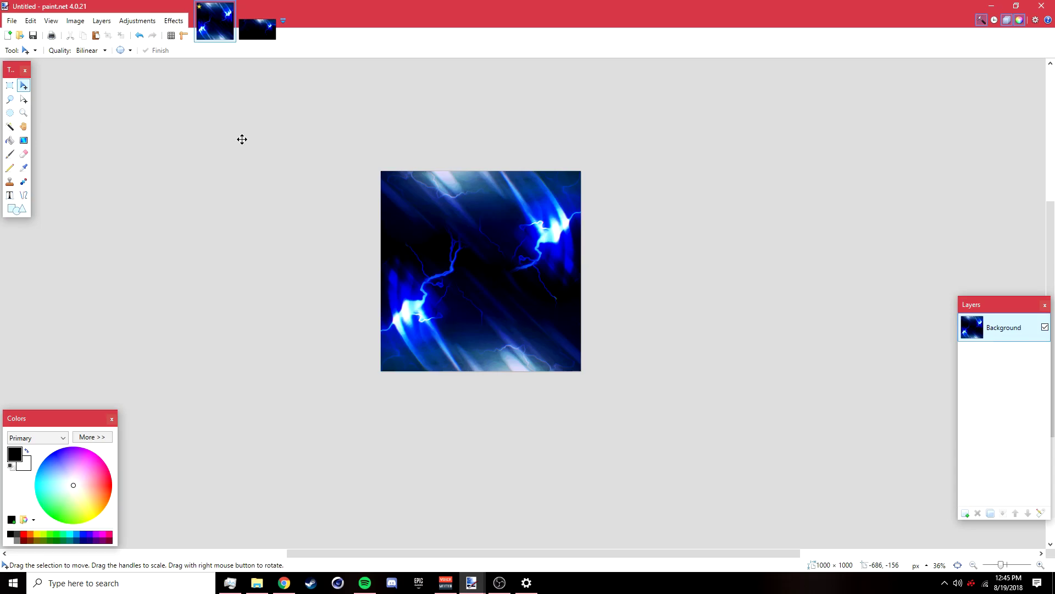
Lower the lightning's Hue / Saturation saturation from 100 to 45 and apply it.
{"action": "left_click", "coordinate": [148, 22]}
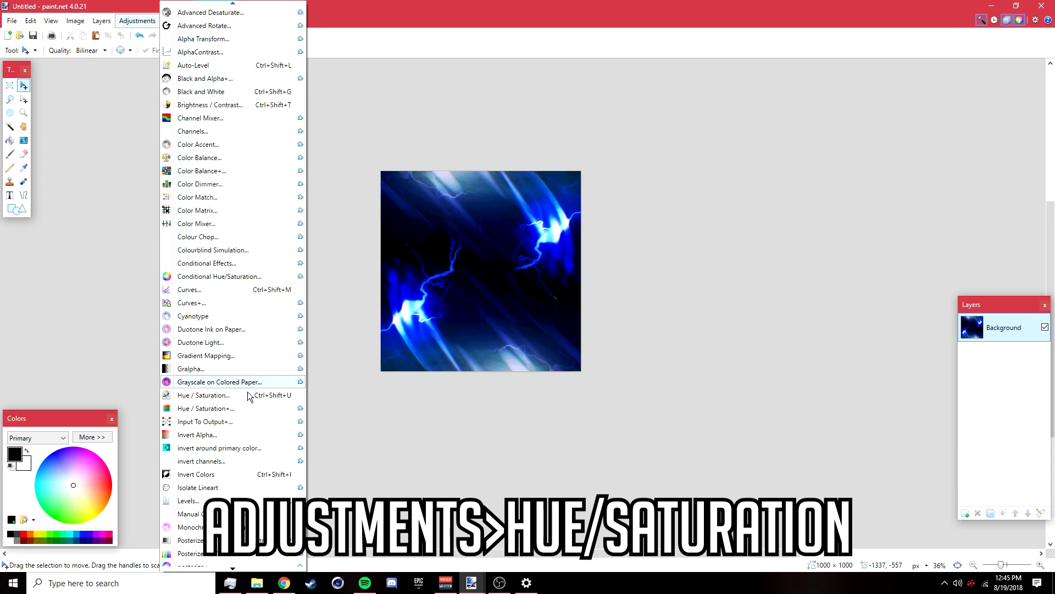
{"action": "scroll", "coordinate": [253, 556], "scroll_direction": "down", "scroll_amount": 3}
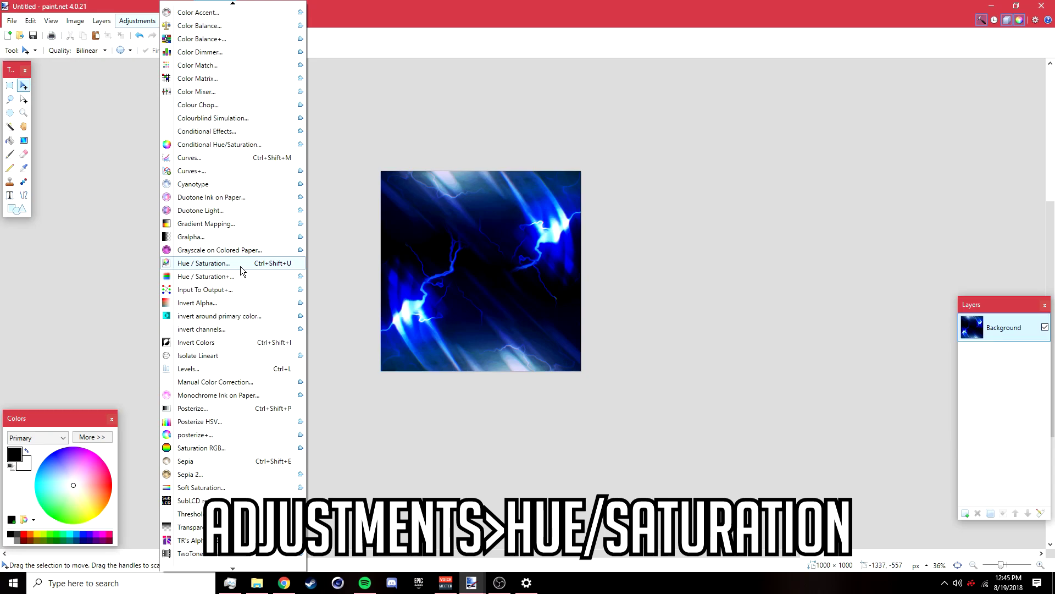
{"action": "left_click", "coordinate": [240, 267]}
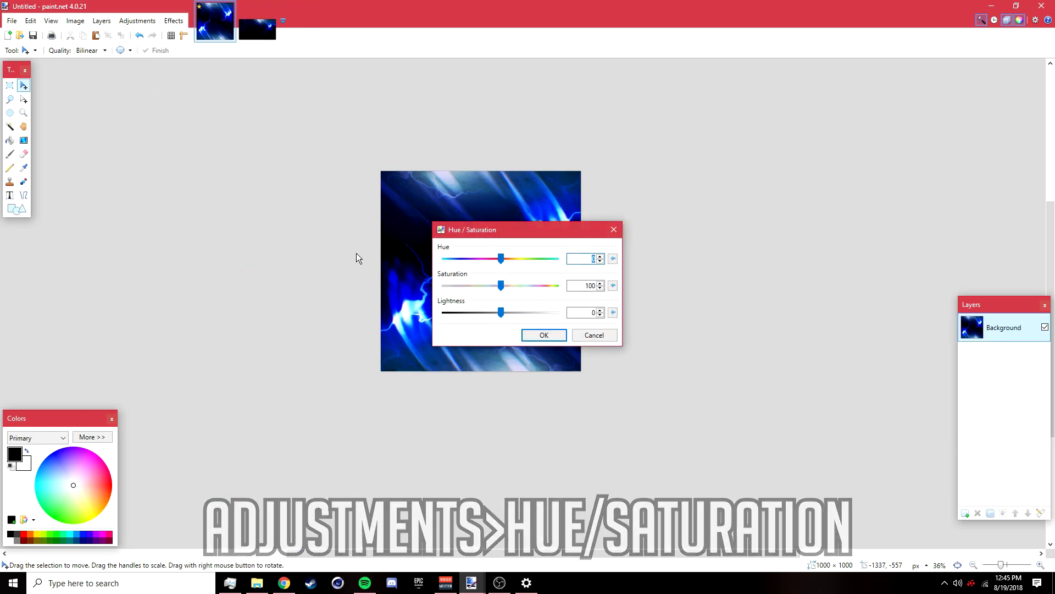
{"action": "left_click_drag", "start_coordinate": [544, 229], "coordinate": [723, 150]}
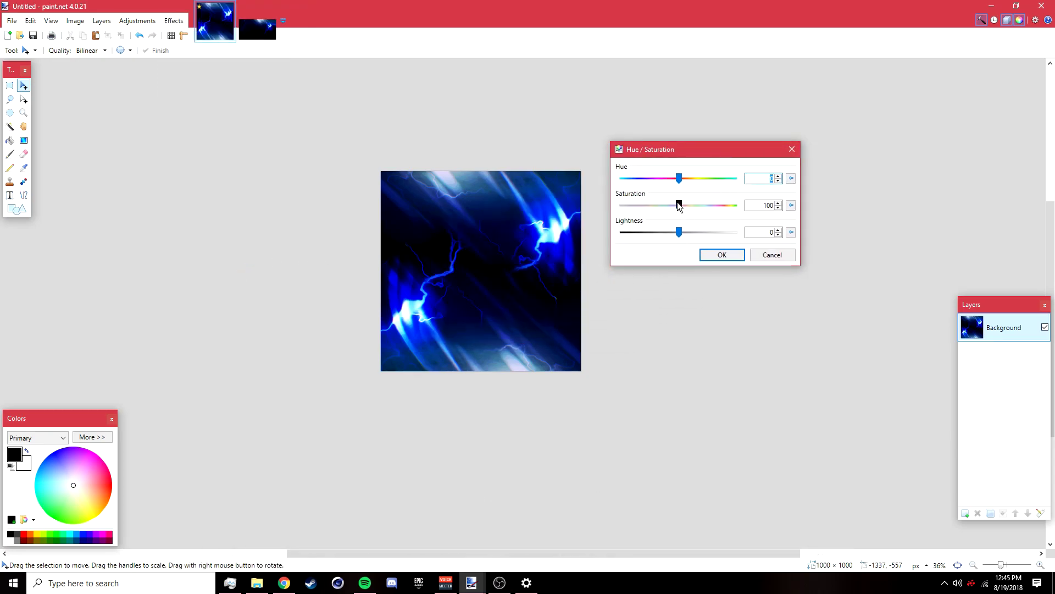
{"action": "left_click_drag", "start_coordinate": [647, 203], "coordinate": [647, 205]}
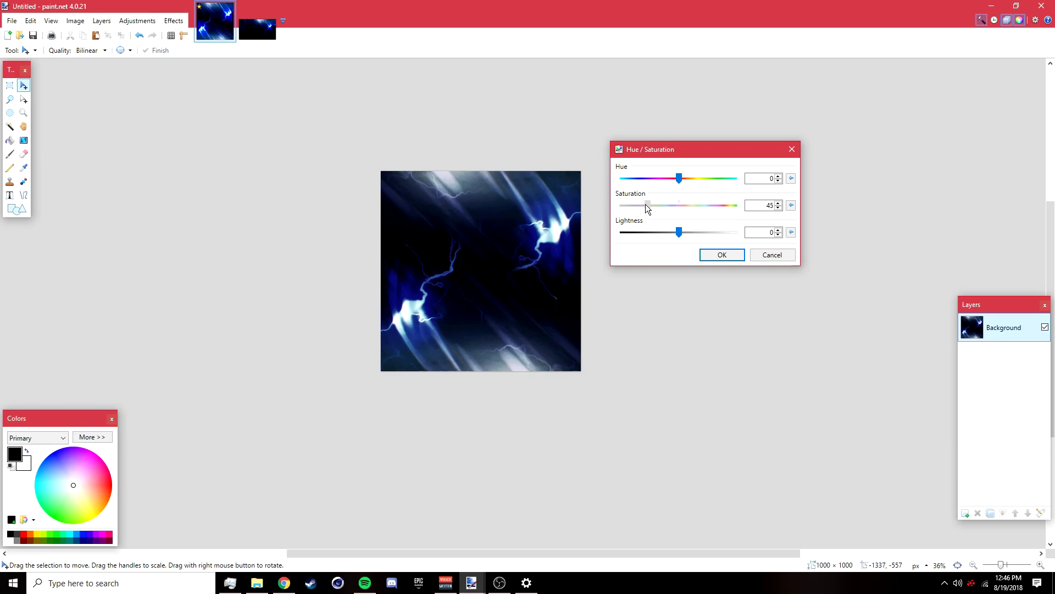
{"action": "left_click", "coordinate": [721, 255]}
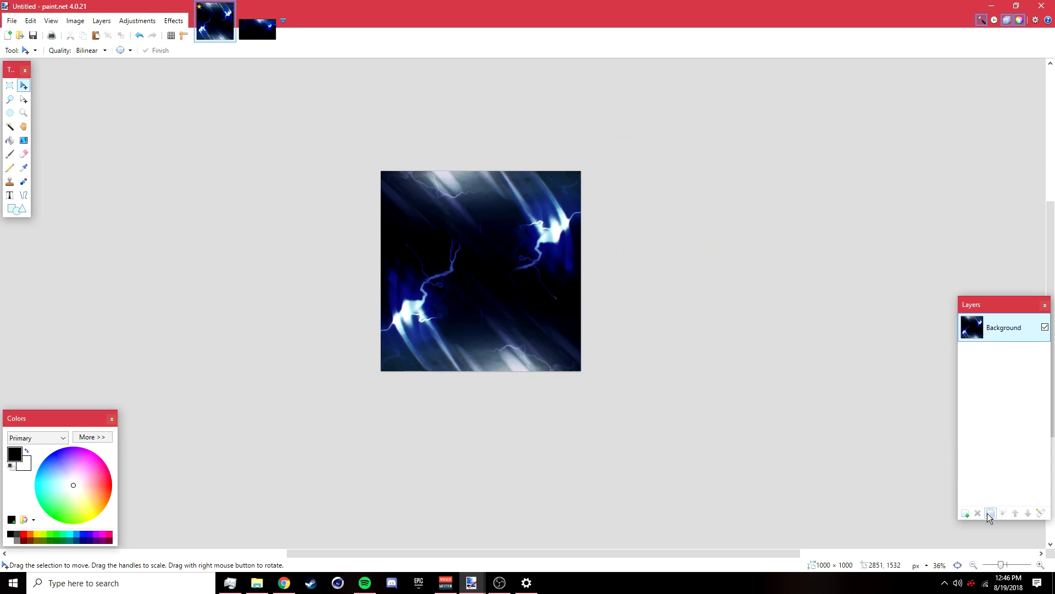
Add a new layer and type a letter T in the Masque font.
{"action": "left_click", "coordinate": [965, 513]}
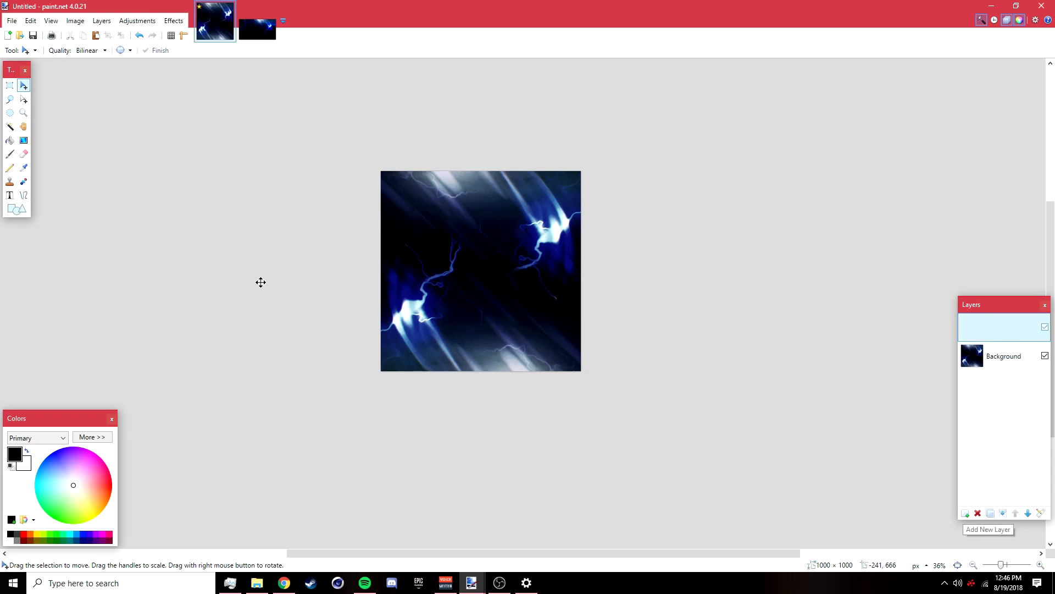
{"action": "left_click", "coordinate": [11, 197]}
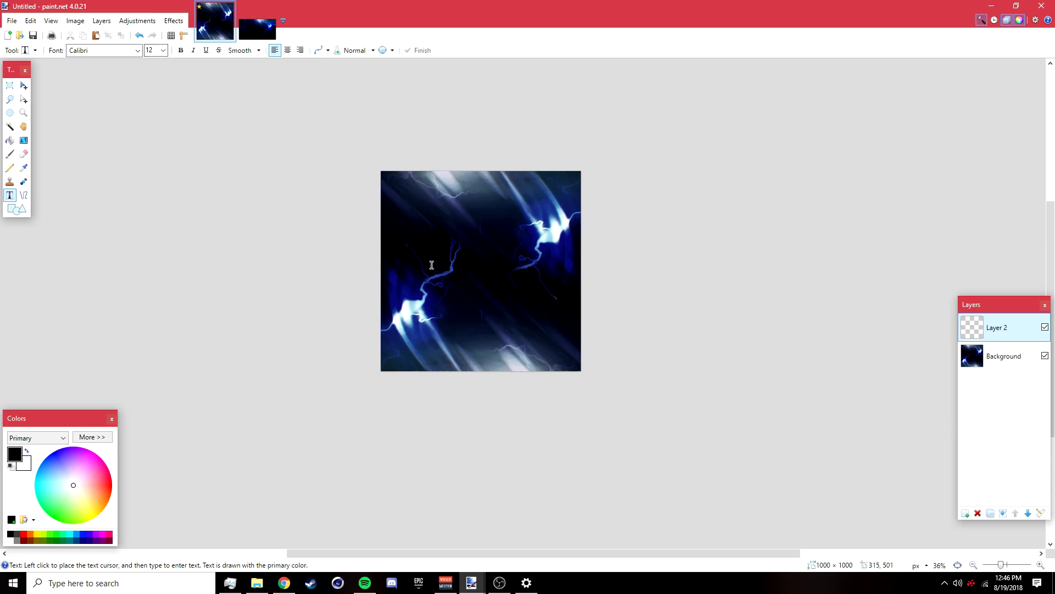
{"action": "left_click", "coordinate": [138, 51]}
{"action": "left_click_drag", "start_coordinate": [226, 136], "coordinate": [225, 251]}
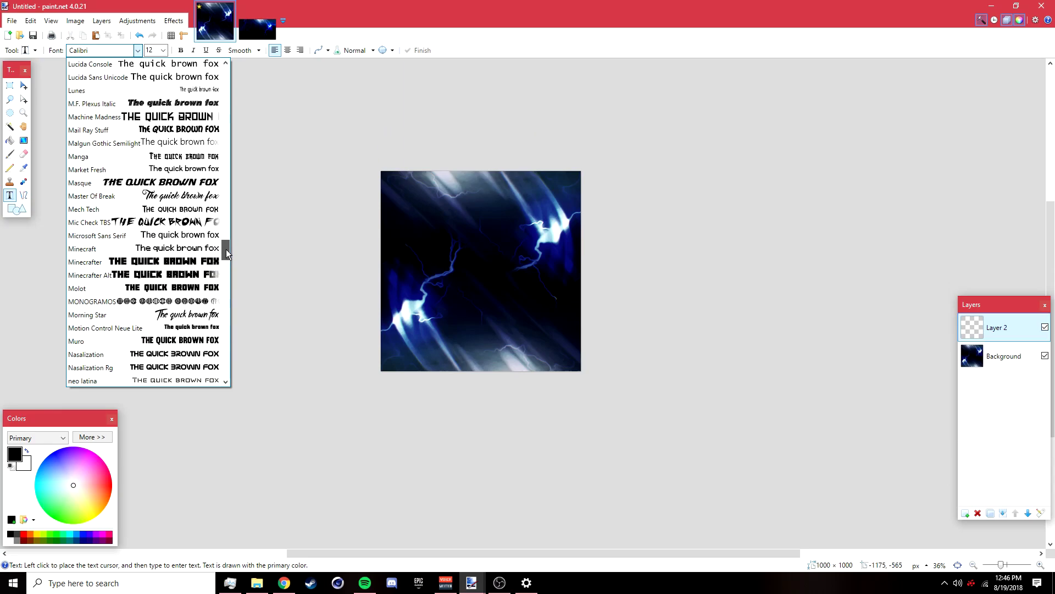
{"action": "left_click", "coordinate": [162, 186]}
{"action": "left_click", "coordinate": [467, 289]}
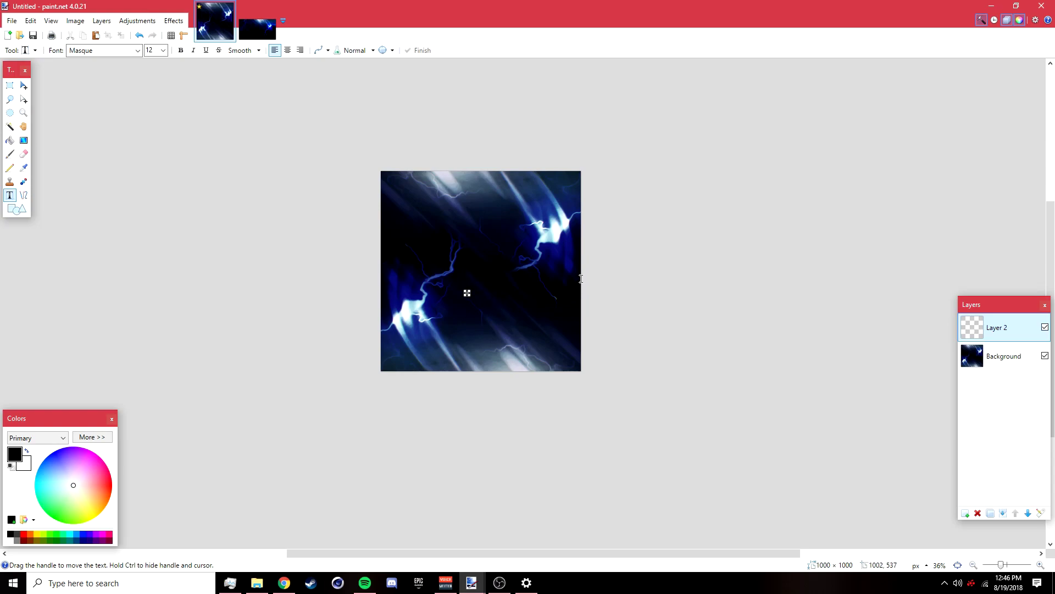
{"action": "type", "text": "T"}
Make the T white at font size 500 and shift it slightly left.
{"action": "left_click", "coordinate": [164, 50]}
{"action": "left_click", "coordinate": [151, 242]}
{"action": "left_click", "coordinate": [27, 451]}
{"action": "type", "text": "50"}
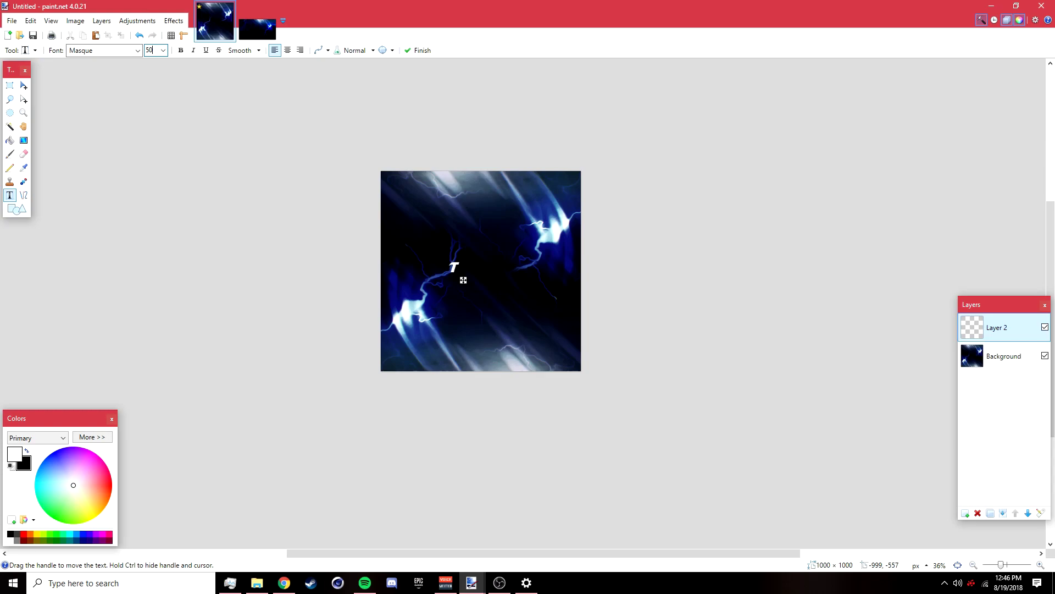
{"action": "type", "text": "0"}
{"action": "left_click_drag", "start_coordinate": [545, 346], "coordinate": [529, 346]}
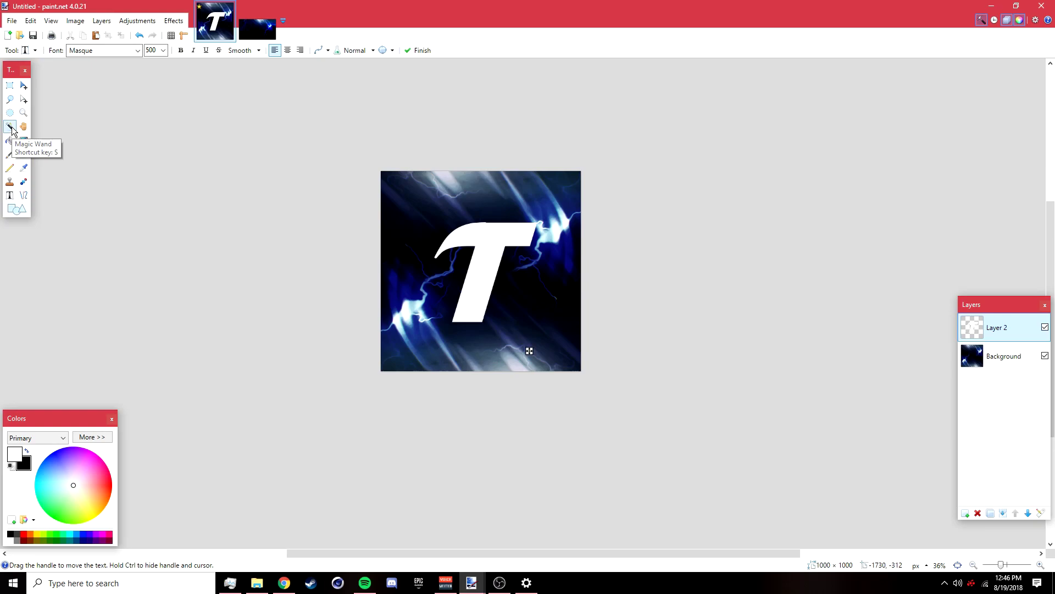
{"action": "left_click", "coordinate": [10, 126]}
{"action": "left_click", "coordinate": [27, 452]}
Magic-wand the T, shade it white-to-grey from top to bottom, and deselect.
{"action": "left_click", "coordinate": [16, 541]}
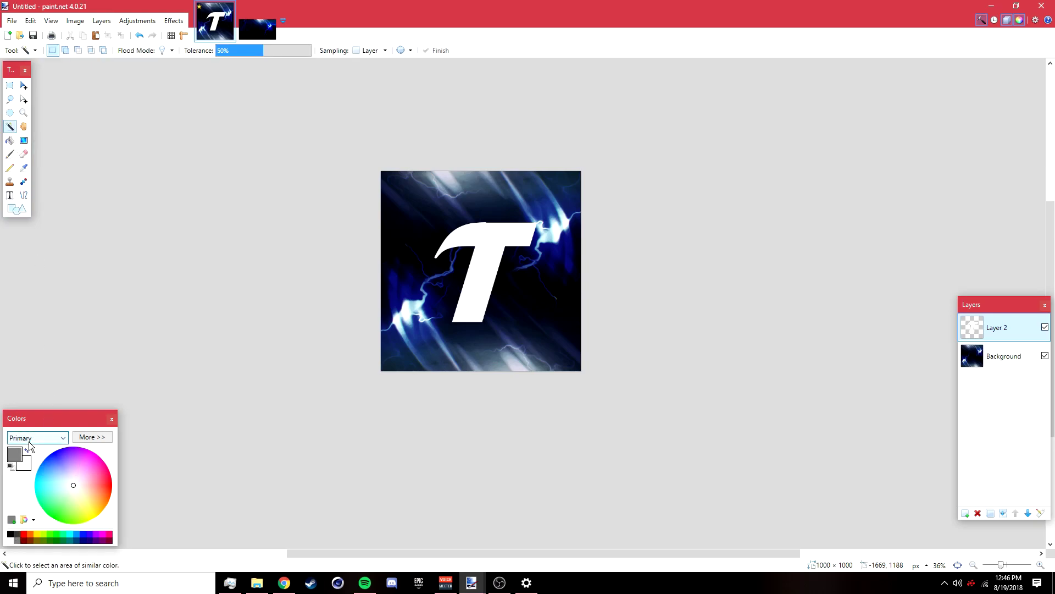
{"action": "left_click", "coordinate": [27, 452]}
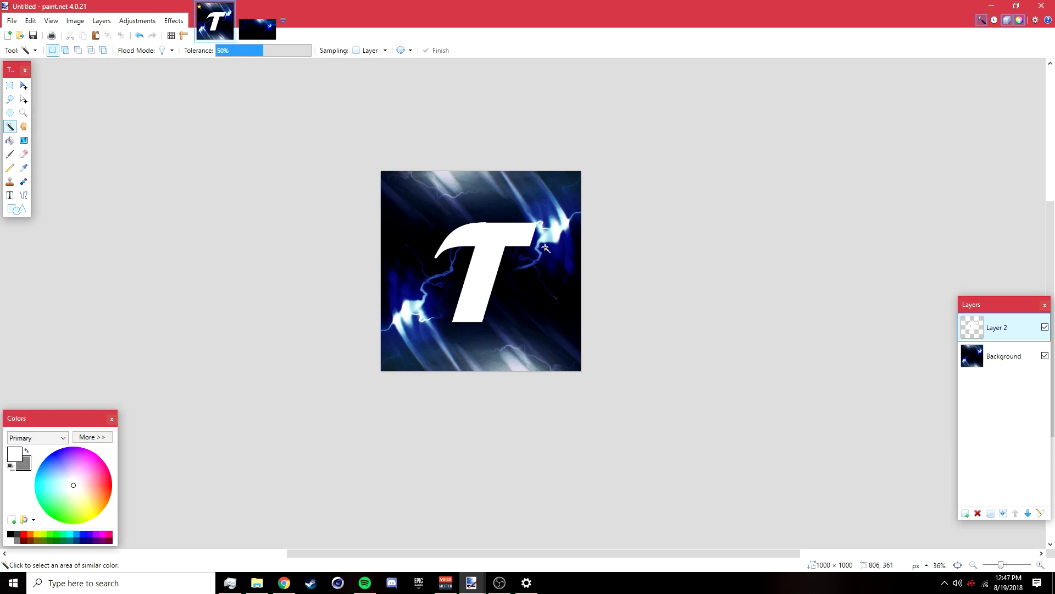
{"action": "left_click", "coordinate": [485, 248], "text": "shift"}
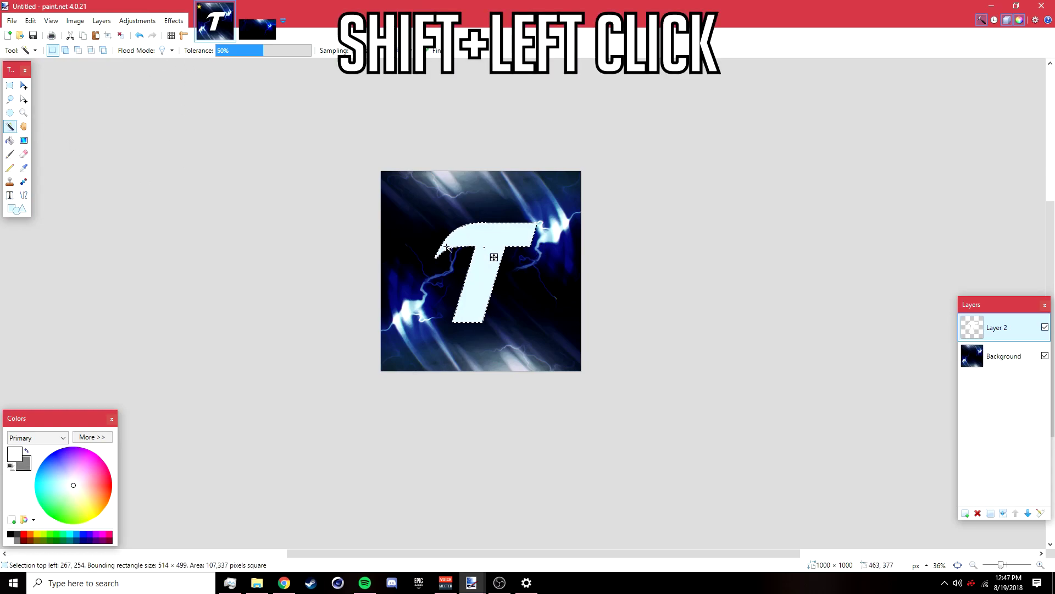
{"action": "left_click", "coordinate": [24, 140]}
{"action": "left_click_drag", "start_coordinate": [486, 222], "coordinate": [481, 322]}
{"action": "left_click_drag", "start_coordinate": [487, 226], "coordinate": [487, 225]}
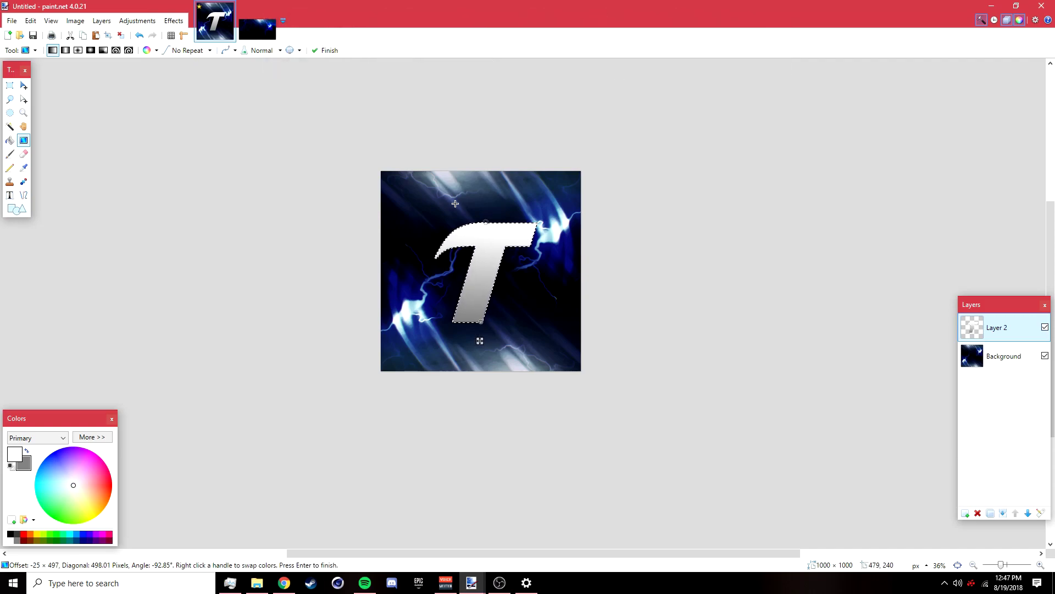
{"action": "left_click", "coordinate": [121, 36]}
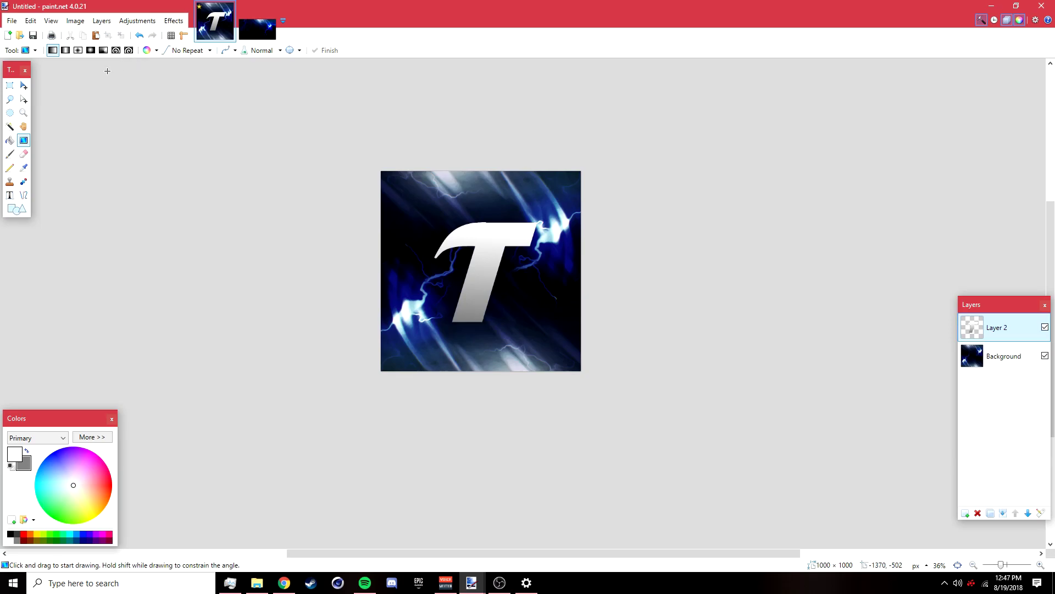
Centre the T with Object Align Center Both, then nudge it down and right.
{"action": "left_click", "coordinate": [172, 21]}
{"action": "mouse_move", "coordinate": [240, 235]}
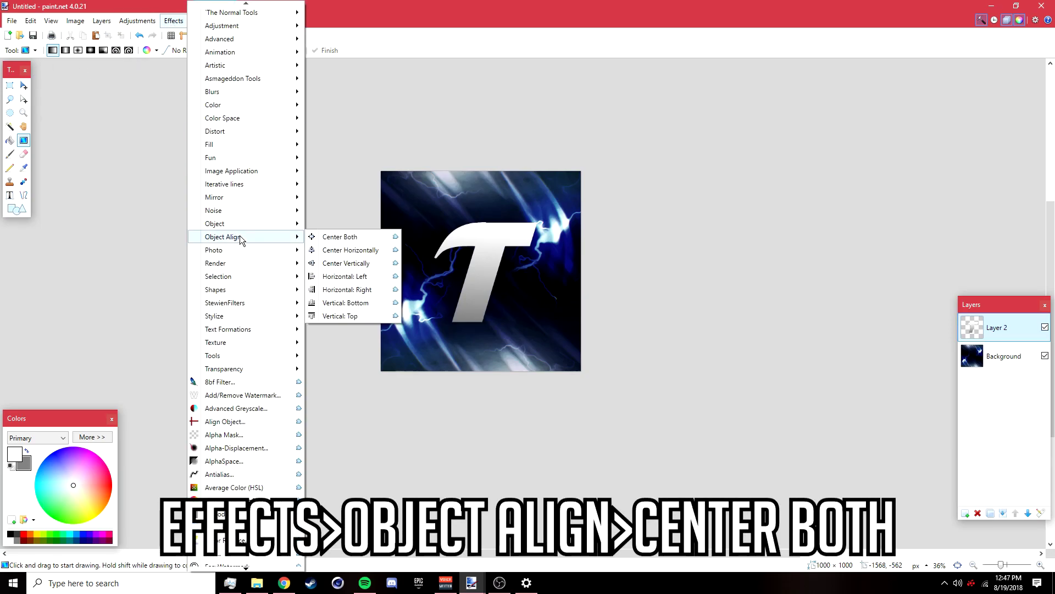
{"action": "left_click", "coordinate": [339, 237]}
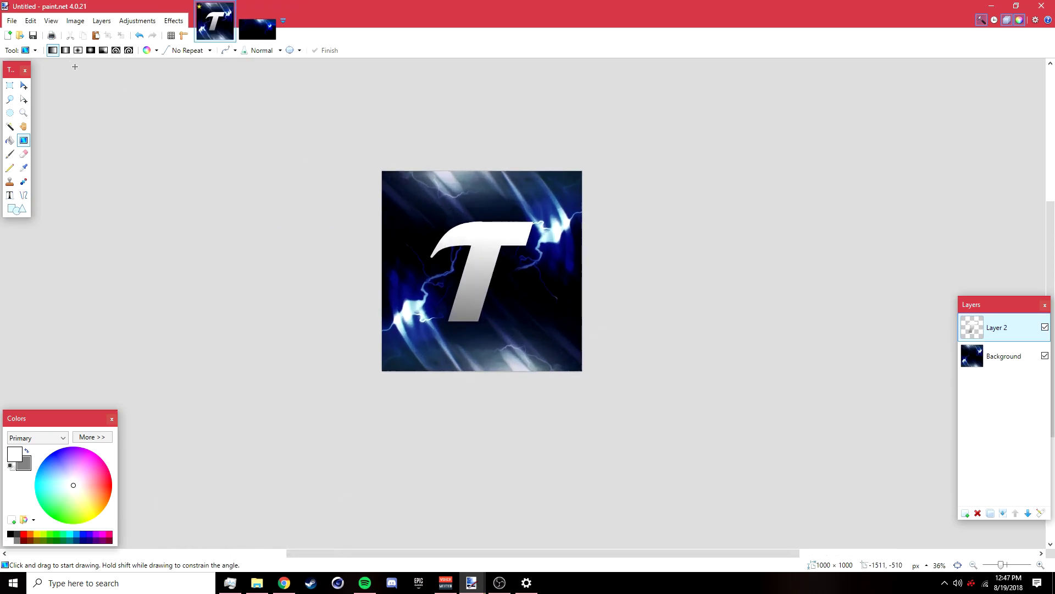
{"action": "left_click", "coordinate": [23, 86]}
{"action": "key", "text": "ctrl+a"}
{"action": "key", "text": "Down"}
{"action": "key", "text": "Down"}
{"action": "key", "text": "Down"}
{"action": "key", "text": "Down"}
{"action": "key", "text": "Down"}
{"action": "key", "text": "Down"}
{"action": "key", "text": "Down"}
{"action": "key", "text": "Down"}
{"action": "key", "text": "Down"}
{"action": "key", "text": "Down"}
{"action": "key", "text": "Down"}
{"action": "key", "text": "Down"}
{"action": "key", "text": "Down"}
{"action": "key", "text": "Down"}
{"action": "key", "text": "Down"}
{"action": "key", "text": "Down"}
{"action": "key", "text": "Down"}
{"action": "key", "text": "Down"}
{"action": "key", "text": "Down"}
{"action": "key", "text": "Down"}
{"action": "key", "text": "Right"}
{"action": "key", "text": "Right"}
{"action": "key", "text": "Right"}
{"action": "key", "text": "Right"}
{"action": "key", "text": "Right"}
{"action": "key", "text": "Right"}
{"action": "key", "text": "Right"}
{"action": "key", "text": "Right"}
{"action": "key", "text": "Right"}
{"action": "key", "text": "Right"}
{"action": "key", "text": "Right"}
{"action": "key", "text": "Right"}
{"action": "key", "text": "Right"}
{"action": "key", "text": "Right"}
{"action": "key", "text": "Right"}
{"action": "key", "text": "Right"}
{"action": "key", "text": "Right"}
{"action": "key", "text": "Right"}
{"action": "key", "text": "Right"}
{"action": "key", "text": "Right"}
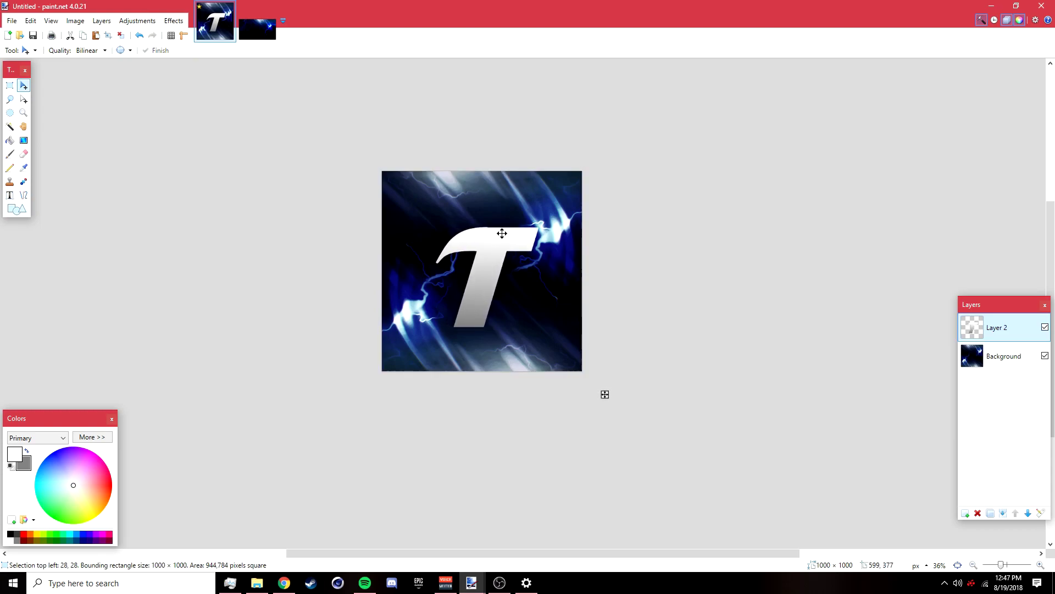
{"action": "left_click", "coordinate": [120, 35]}
{"action": "scroll", "coordinate": [330, 121], "scroll_direction": "down", "scroll_amount": 2}
{"action": "scroll", "coordinate": [454, 186], "scroll_direction": "up", "scroll_amount": 3}
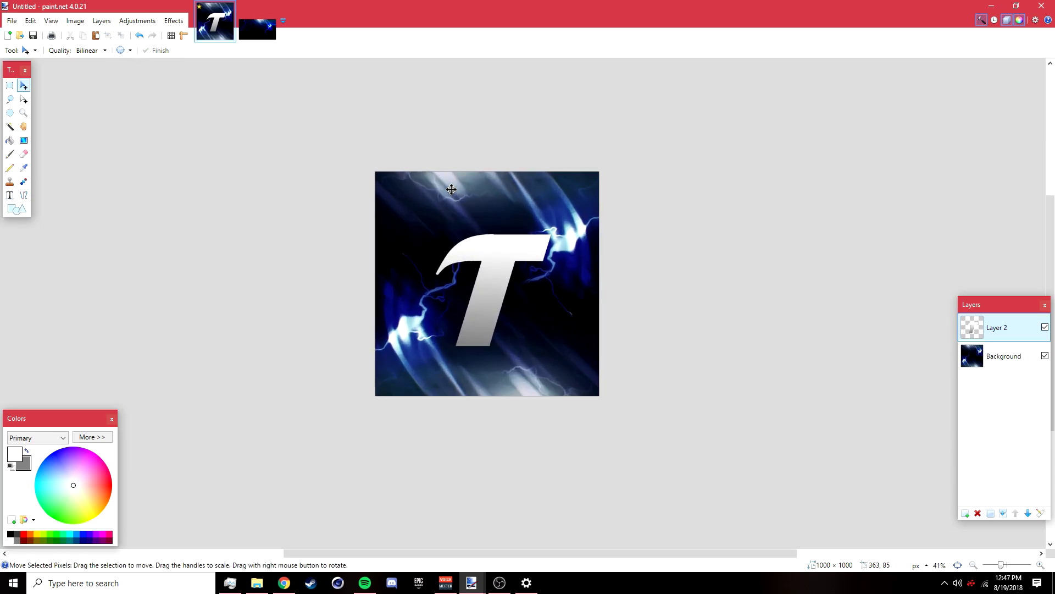
{"action": "left_click", "coordinate": [174, 21]}
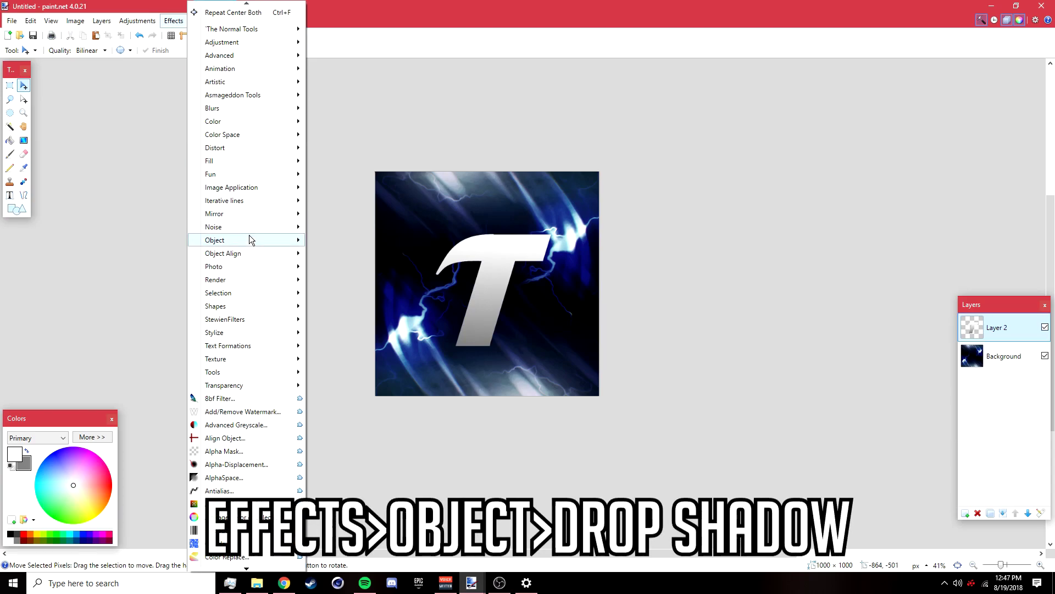
Apply a black Drop Shadow with widening radius 13 and blur radius 20 to the T.
{"action": "mouse_move", "coordinate": [248, 236]}
{"action": "left_click", "coordinate": [347, 303]}
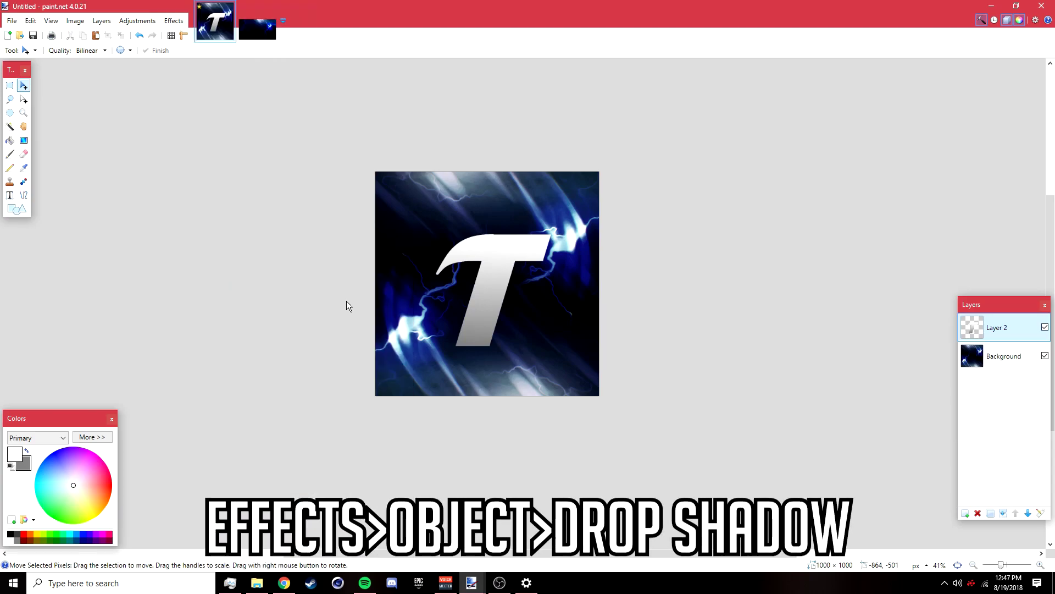
{"action": "left_click_drag", "start_coordinate": [540, 155], "coordinate": [748, 102]}
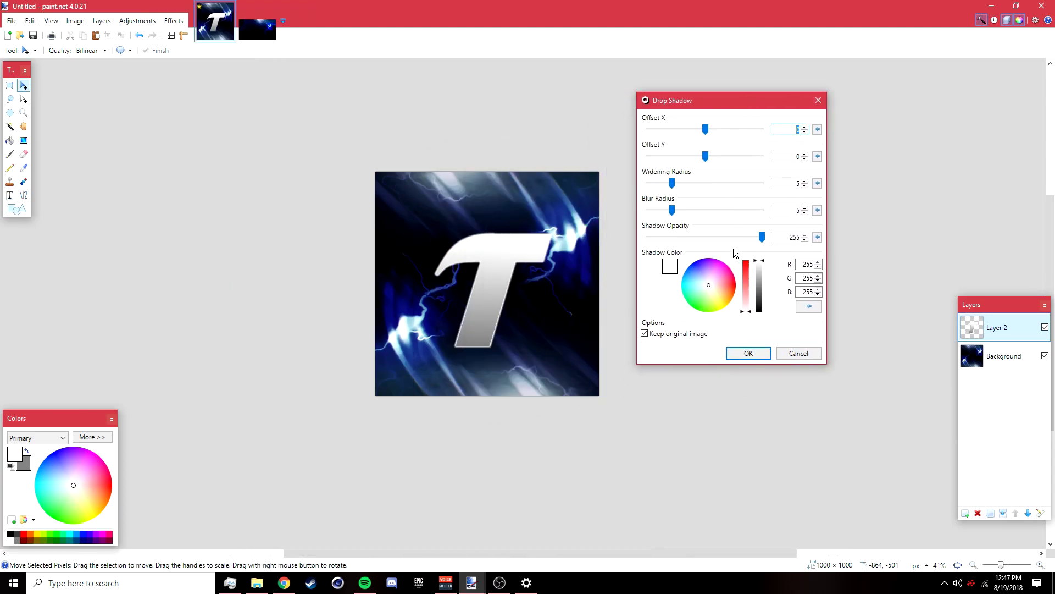
{"action": "left_click_drag", "start_coordinate": [763, 261], "coordinate": [736, 336]}
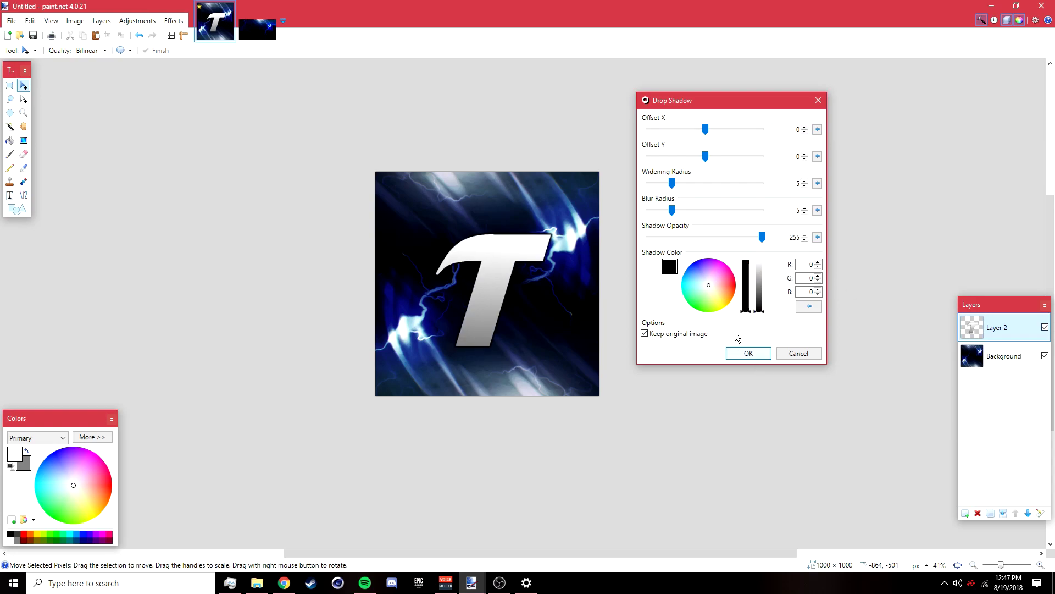
{"action": "left_click_drag", "start_coordinate": [672, 210], "coordinate": [741, 214]}
{"action": "left_click_drag", "start_coordinate": [671, 183], "coordinate": [708, 184]}
{"action": "left_click", "coordinate": [749, 352]}
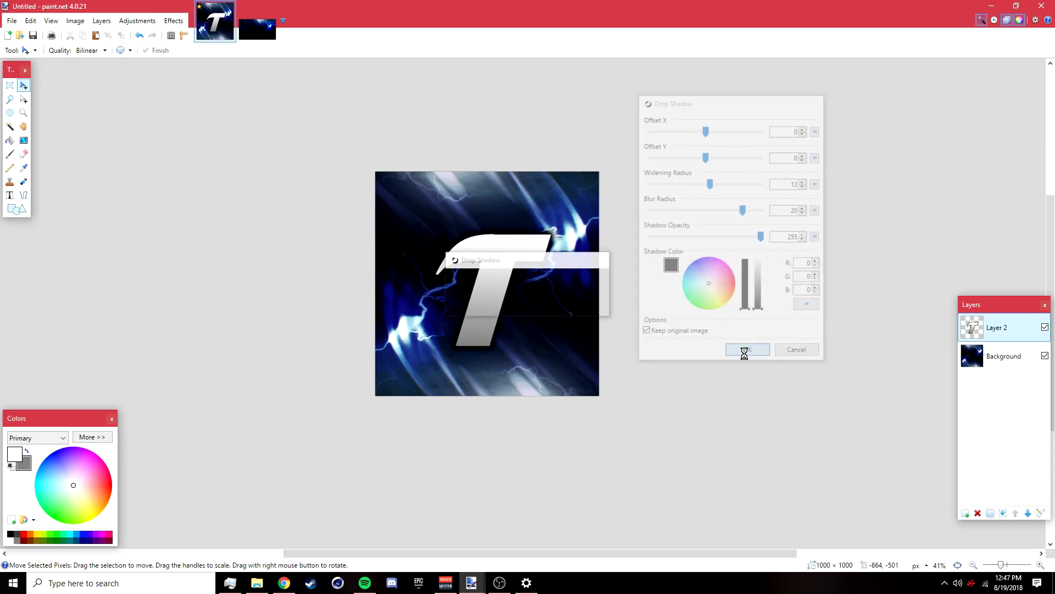
Shift the shadowed T slightly left and down, deselect, and zoom in.
{"action": "scroll", "coordinate": [518, 303], "scroll_direction": "down", "scroll_amount": 2}
{"action": "scroll", "coordinate": [519, 303], "scroll_direction": "up", "scroll_amount": 3}
{"action": "scroll", "coordinate": [518, 303], "scroll_direction": "down", "scroll_amount": 3}
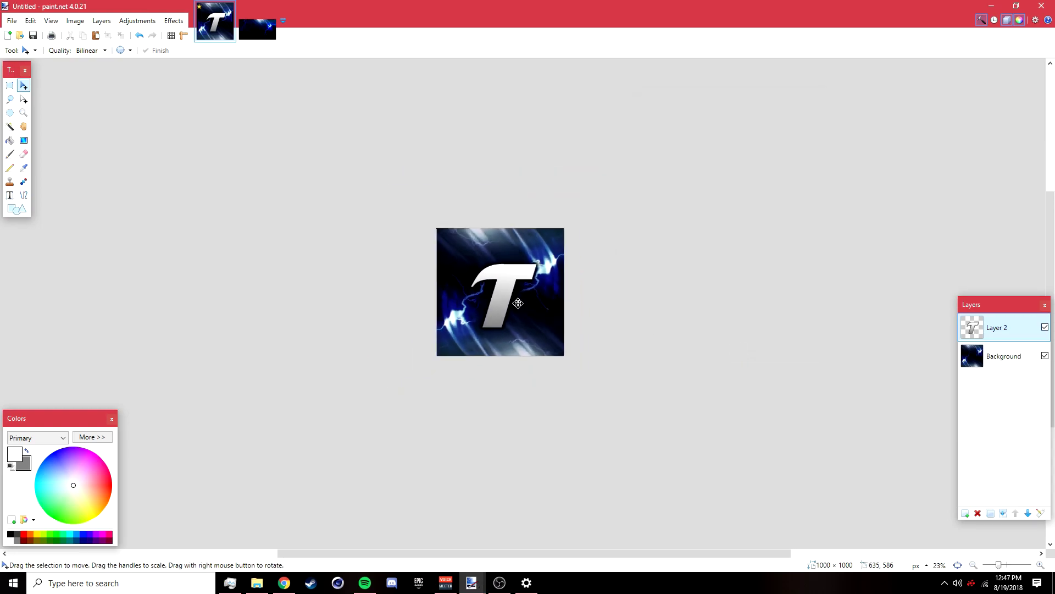
{"action": "left_click_drag", "start_coordinate": [517, 304], "coordinate": [507, 315]}
{"action": "key", "text": "ctrl+d"}
{"action": "key", "text": "ctrl+plus"}
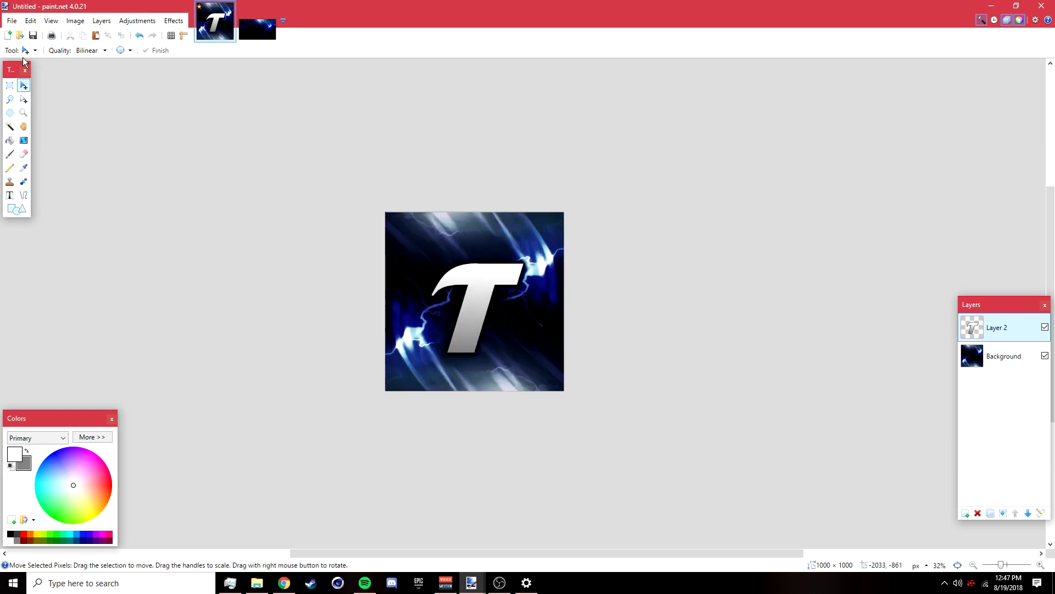
Open Pictures\Textures\texture.png, copy the whole smoke image, and return to the T logo picture.
{"action": "left_click", "coordinate": [11, 20]}
{"action": "left_click", "coordinate": [23, 44]}
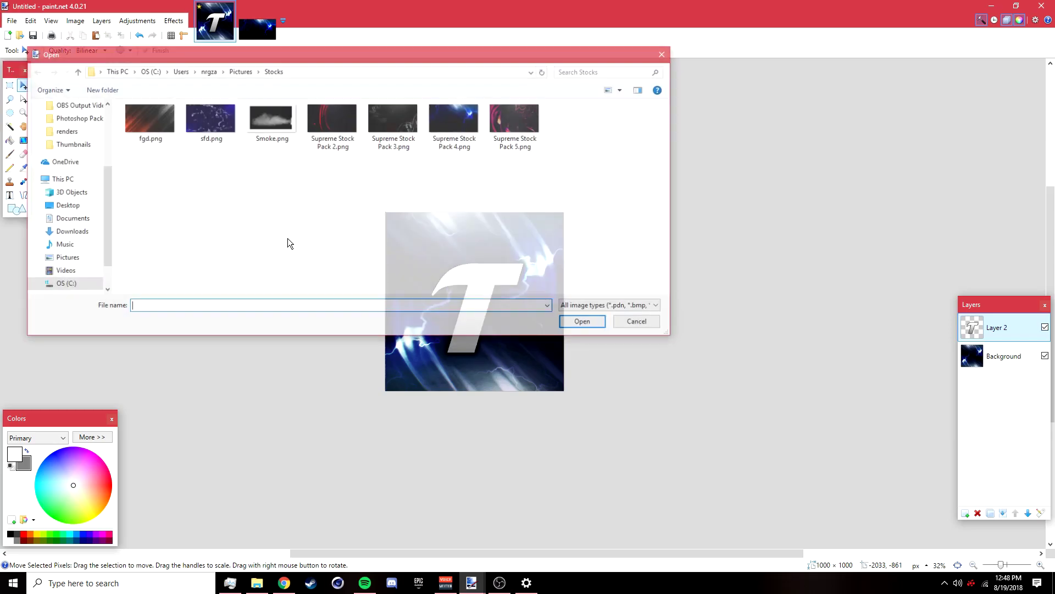
{"action": "left_click", "coordinate": [249, 72]}
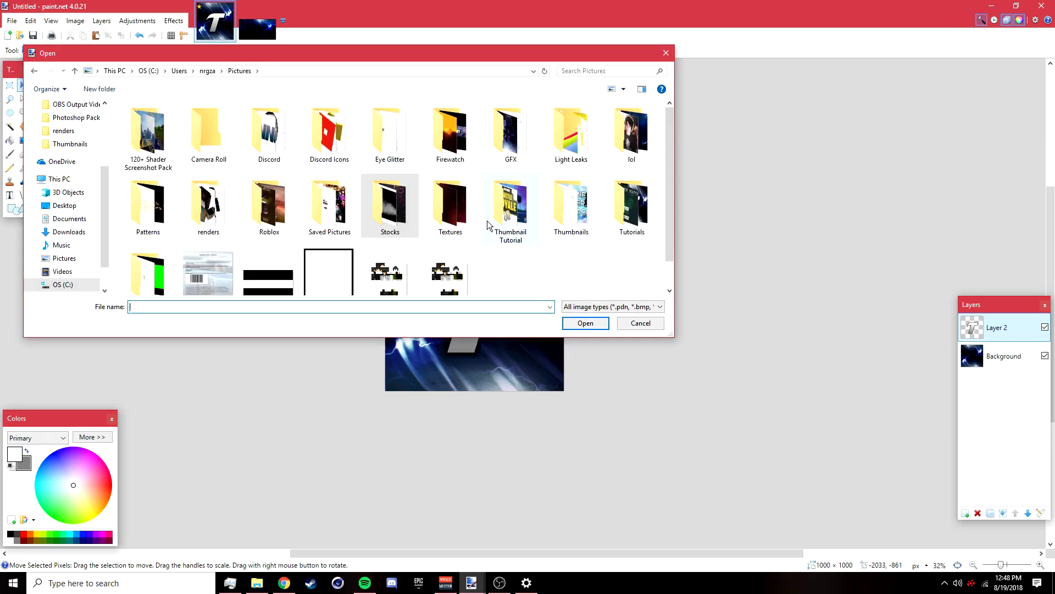
{"action": "double_click", "coordinate": [449, 215]}
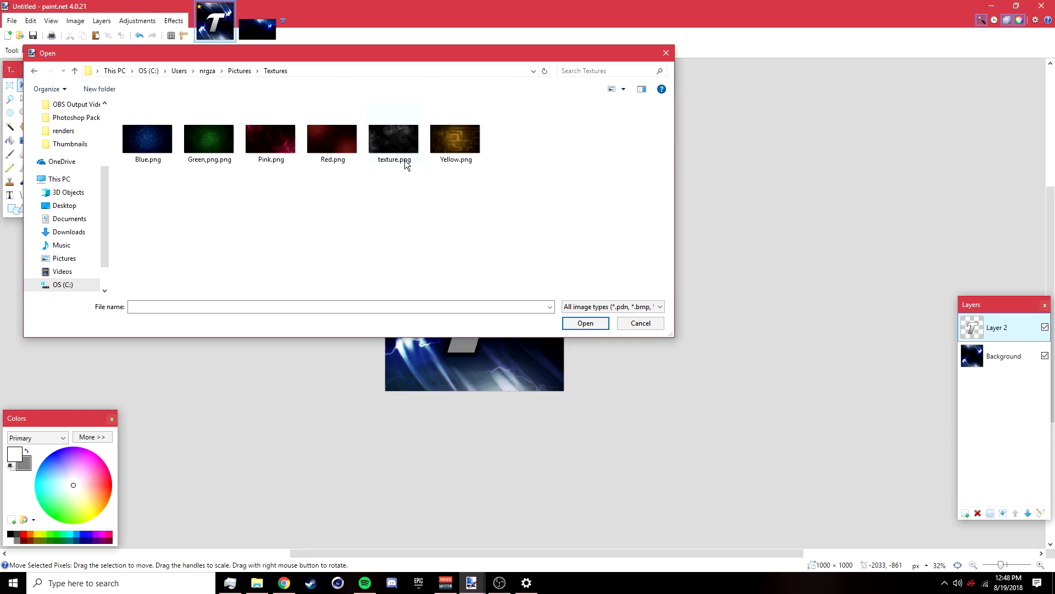
{"action": "left_click_drag", "start_coordinate": [152, 194], "coordinate": [516, 172]}
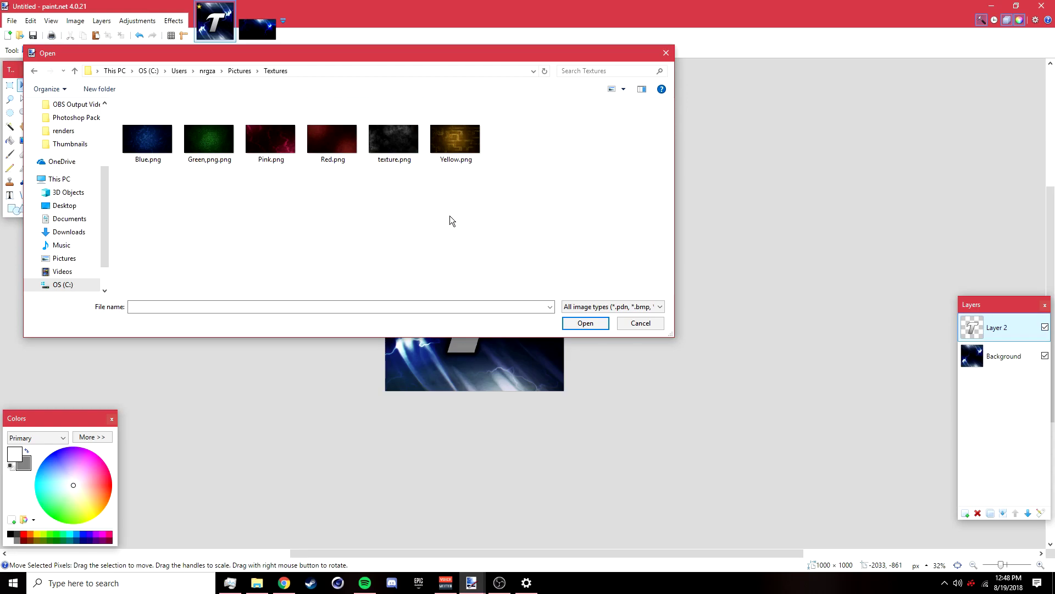
{"action": "left_click", "coordinate": [398, 149]}
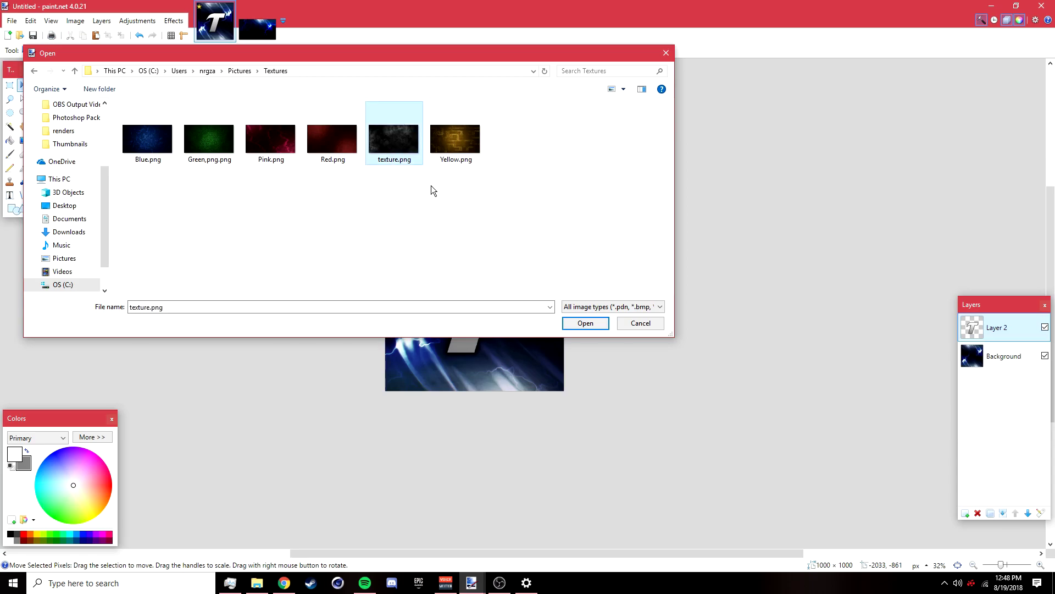
{"action": "left_click", "coordinate": [585, 323]}
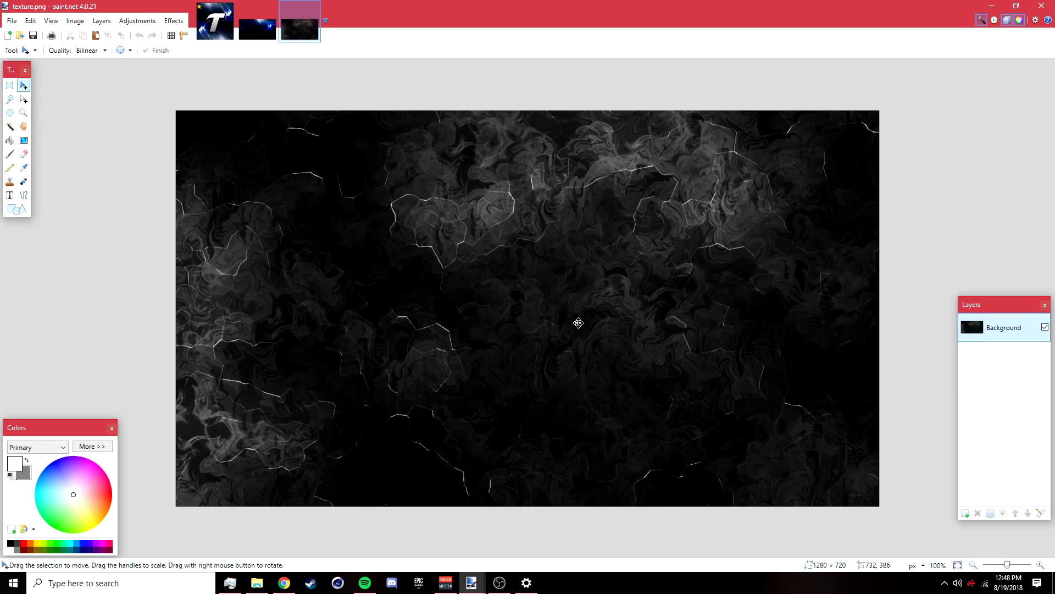
{"action": "key", "text": "ctrl+c"}
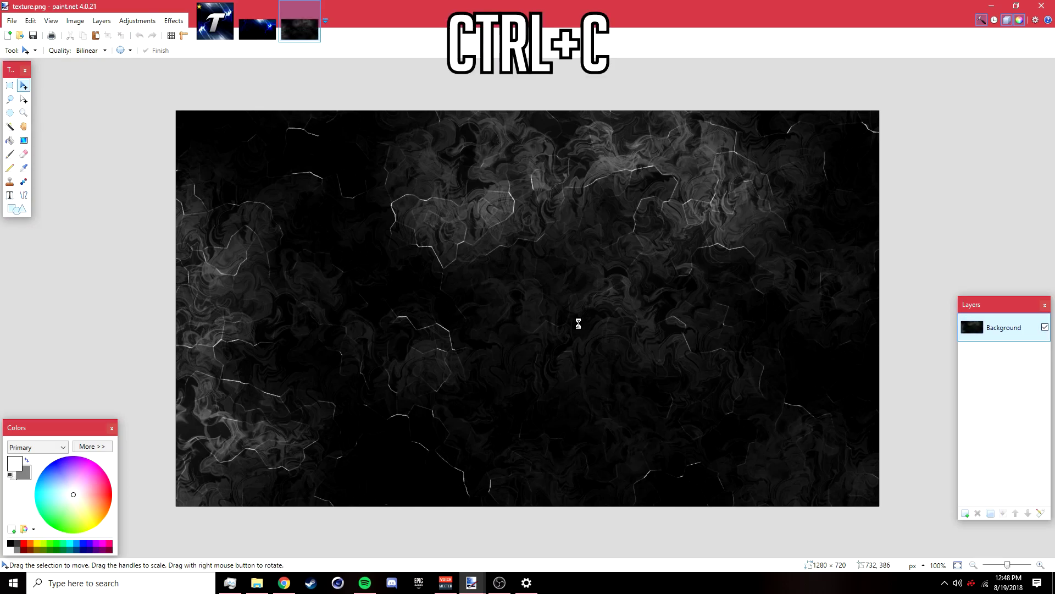
{"action": "left_click", "coordinate": [220, 31]}
Paste the smoke onto a new layer at the same canvas size, enlarge it to cover the canvas, and deselect.
{"action": "key", "text": "ctrl+shift+v"}
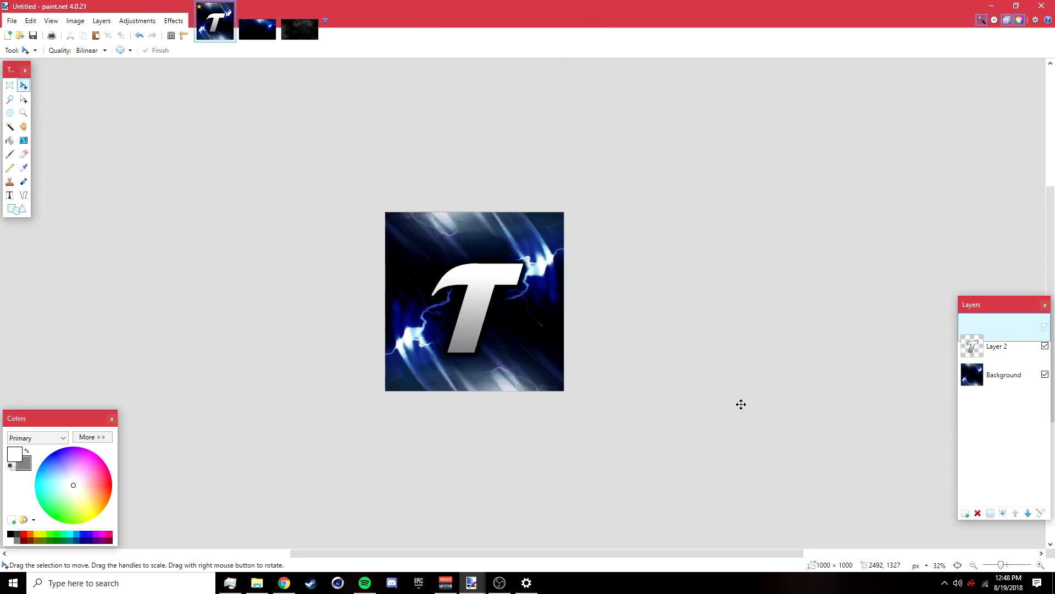
{"action": "key", "text": "ctrl+v"}
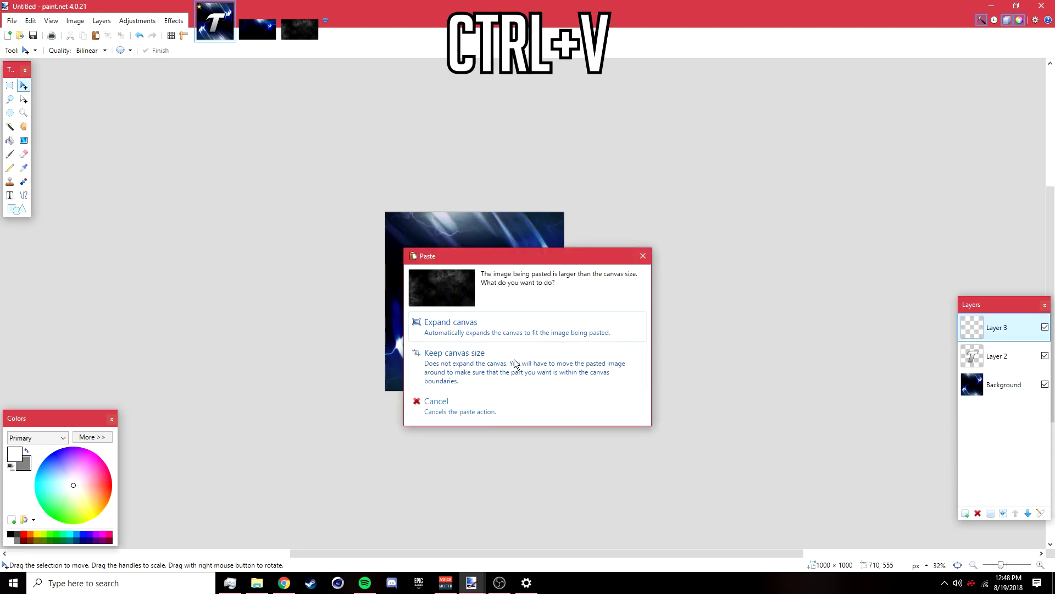
{"action": "left_click", "coordinate": [526, 368]}
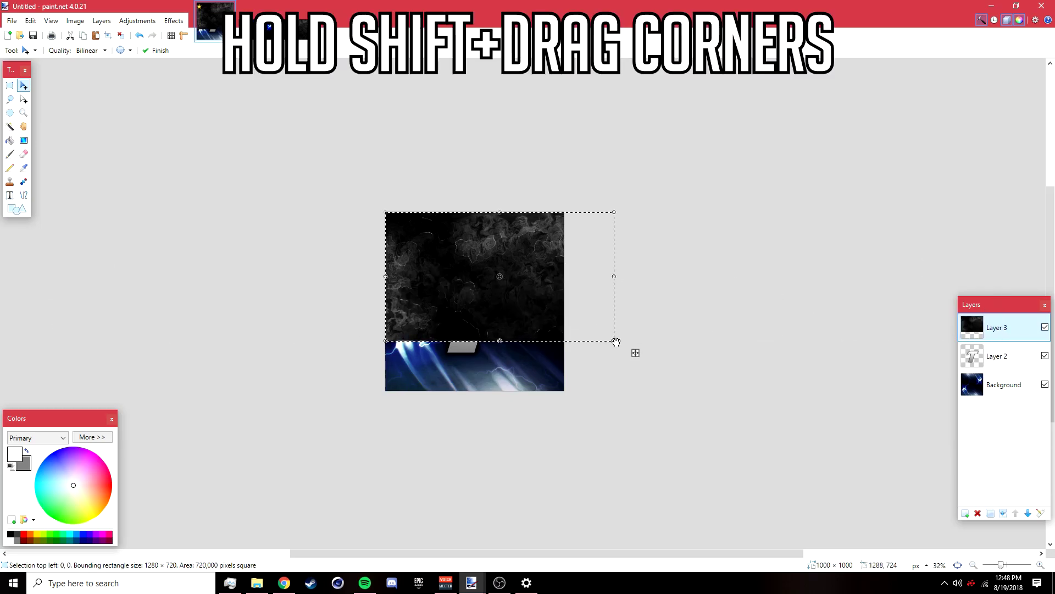
{"action": "left_click_drag", "start_coordinate": [616, 342], "coordinate": [718, 398]}
{"action": "left_click_drag", "start_coordinate": [671, 357], "coordinate": [598, 351]}
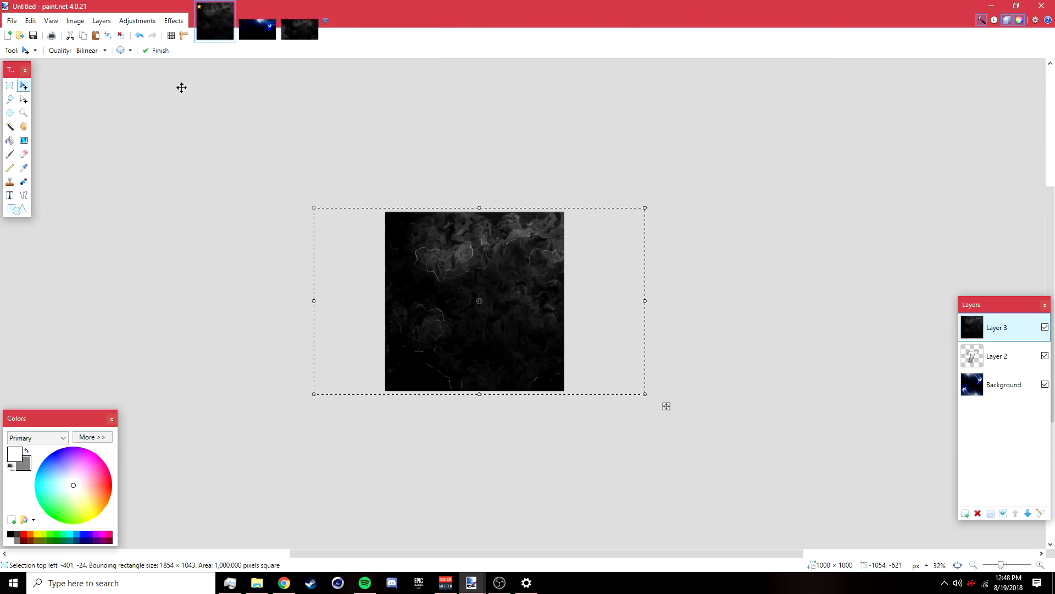
{"action": "left_click", "coordinate": [125, 41]}
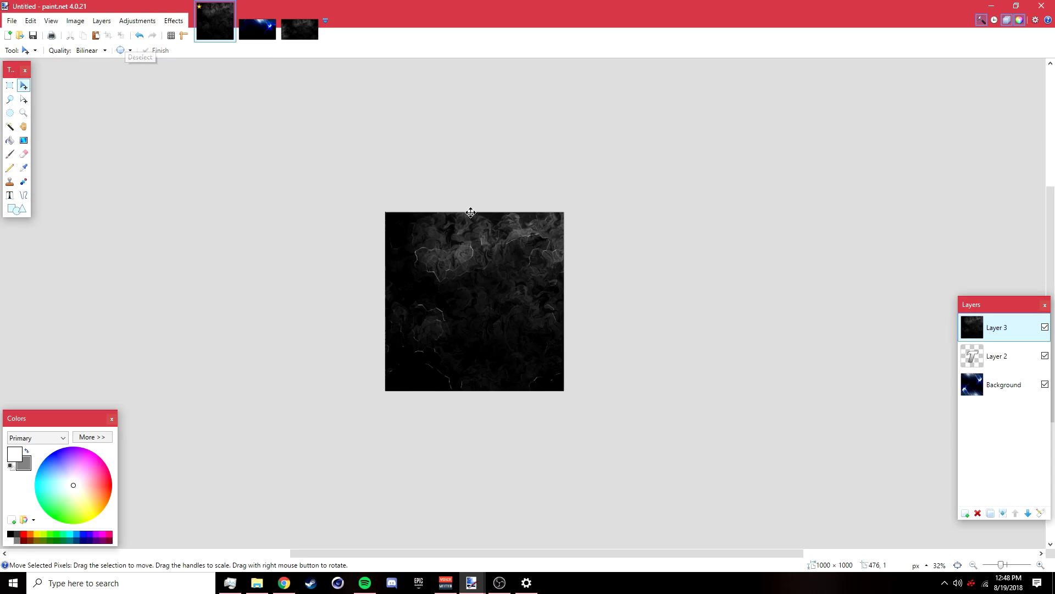
Open Layer 3's properties and try Overlay blending for the smoke.
{"action": "left_click_drag", "start_coordinate": [1005, 307], "coordinate": [1005, 331]}
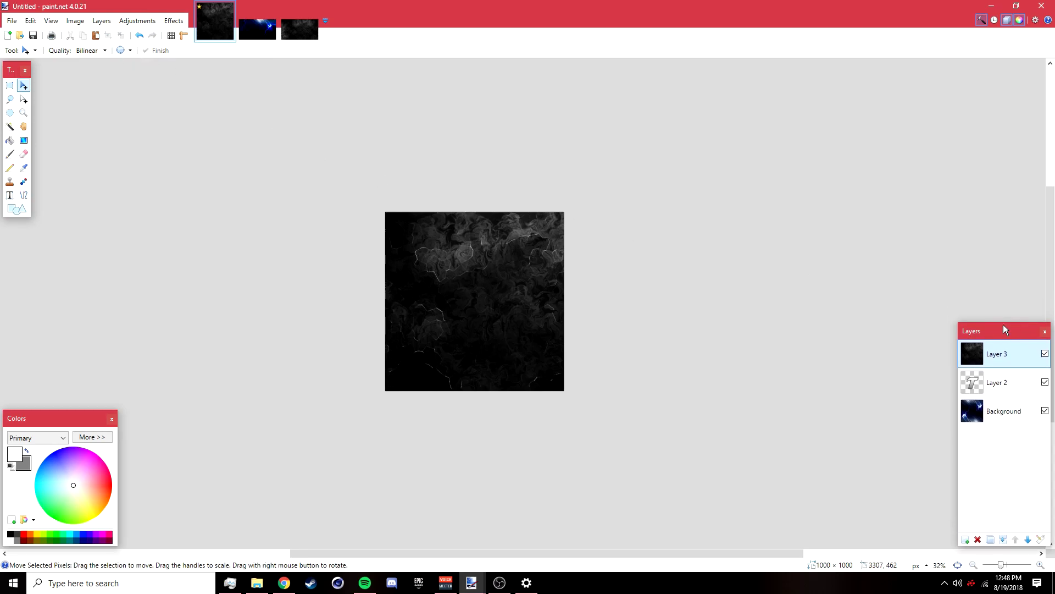
{"action": "left_click", "coordinate": [1040, 540]}
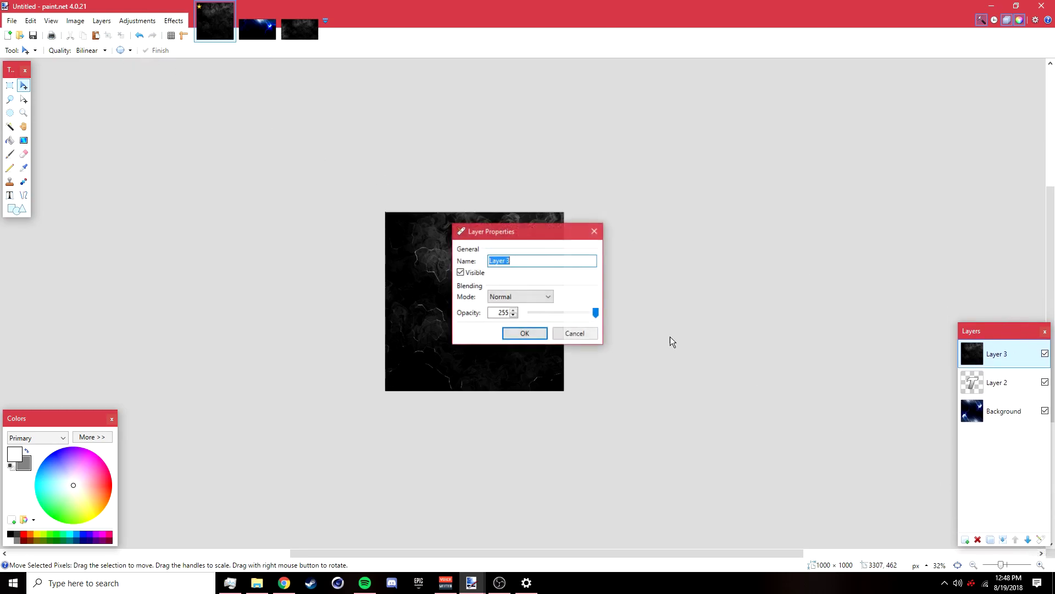
{"action": "left_click", "coordinate": [499, 302]}
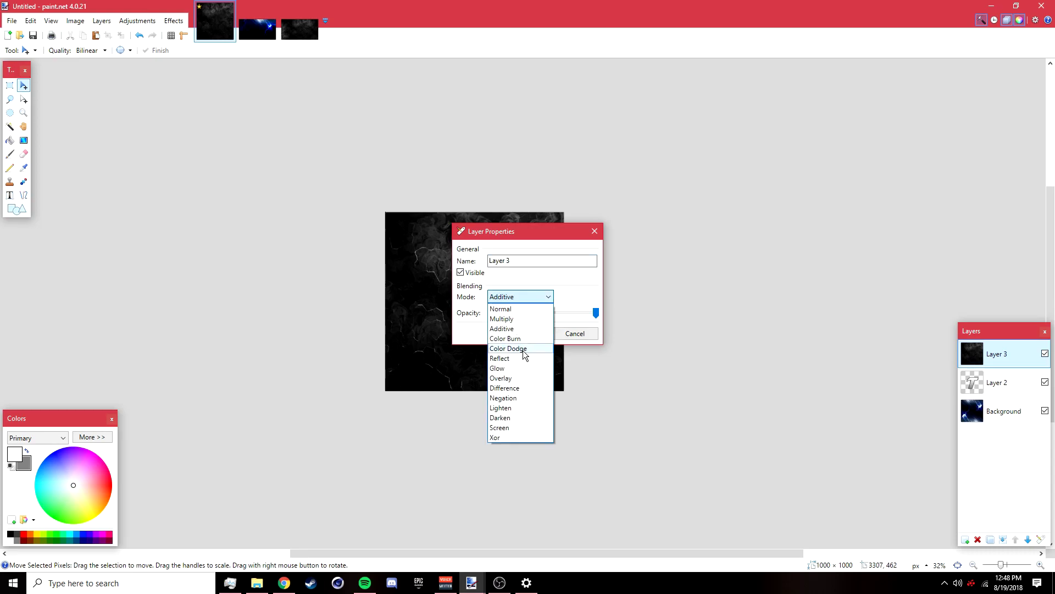
{"action": "left_click", "coordinate": [508, 372]}
{"action": "left_click_drag", "start_coordinate": [526, 234], "coordinate": [639, 168]}
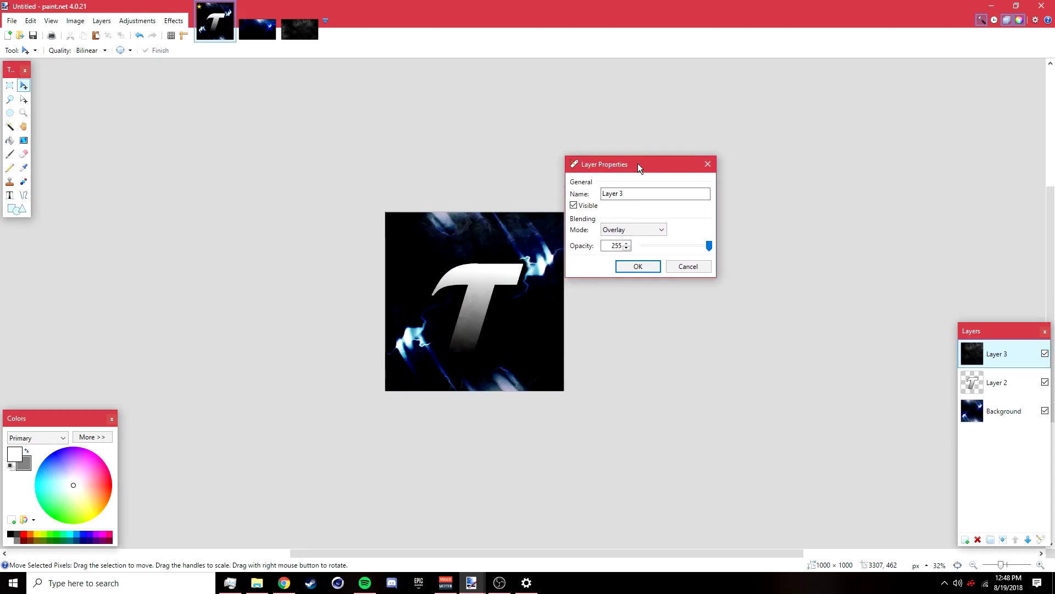
Compare Color Dodge, Multiply and Additive, then apply Color Dodge to Layer 3.
{"action": "left_click", "coordinate": [638, 230]}
{"action": "left_click", "coordinate": [632, 281]}
{"action": "left_click", "coordinate": [632, 229]}
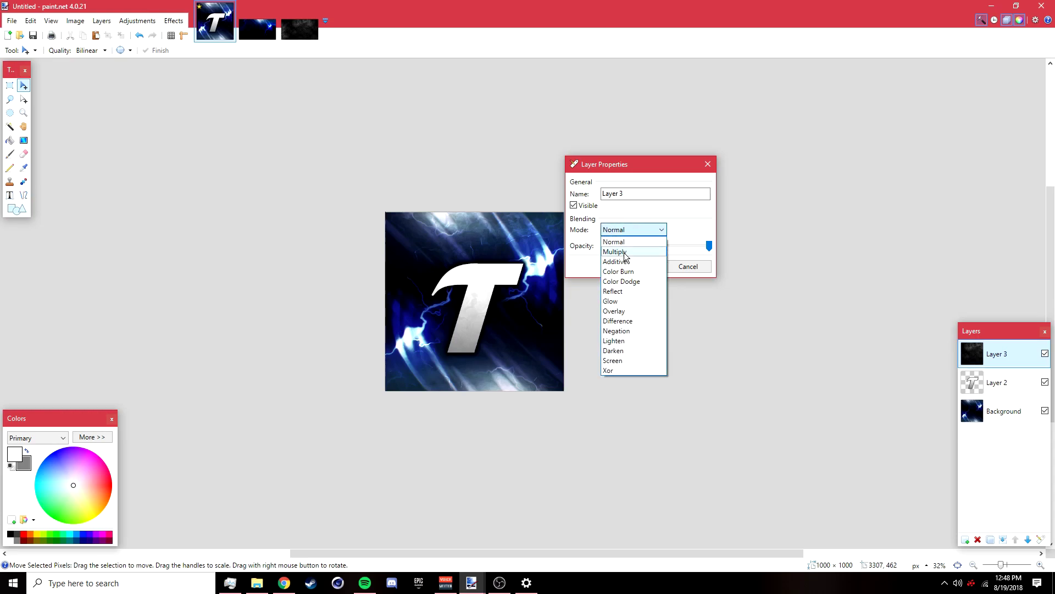
{"action": "left_click", "coordinate": [625, 252]}
{"action": "left_click", "coordinate": [627, 229]}
{"action": "left_click", "coordinate": [624, 261]}
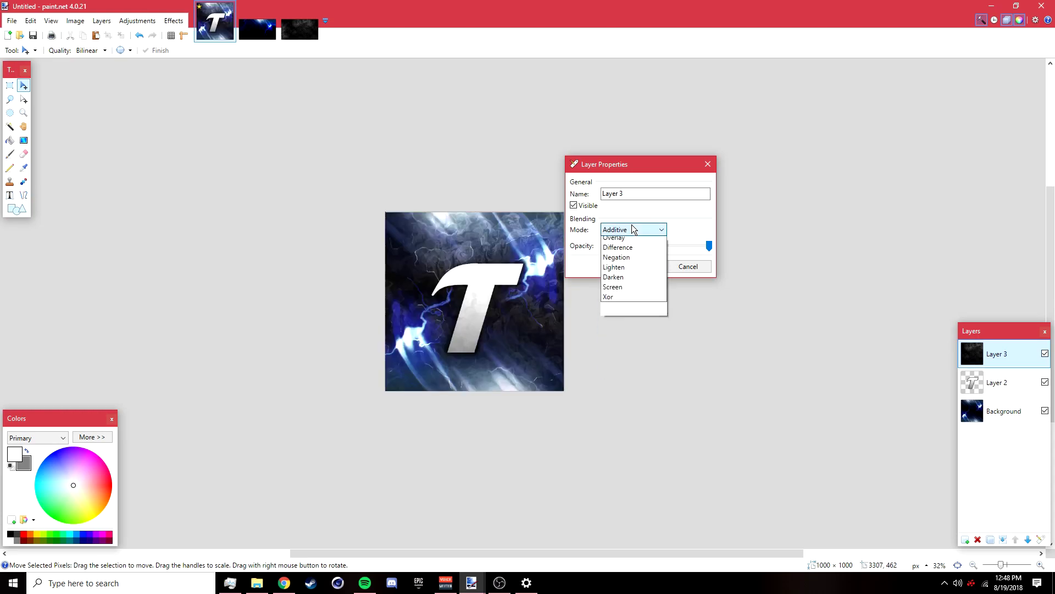
{"action": "left_click", "coordinate": [630, 279]}
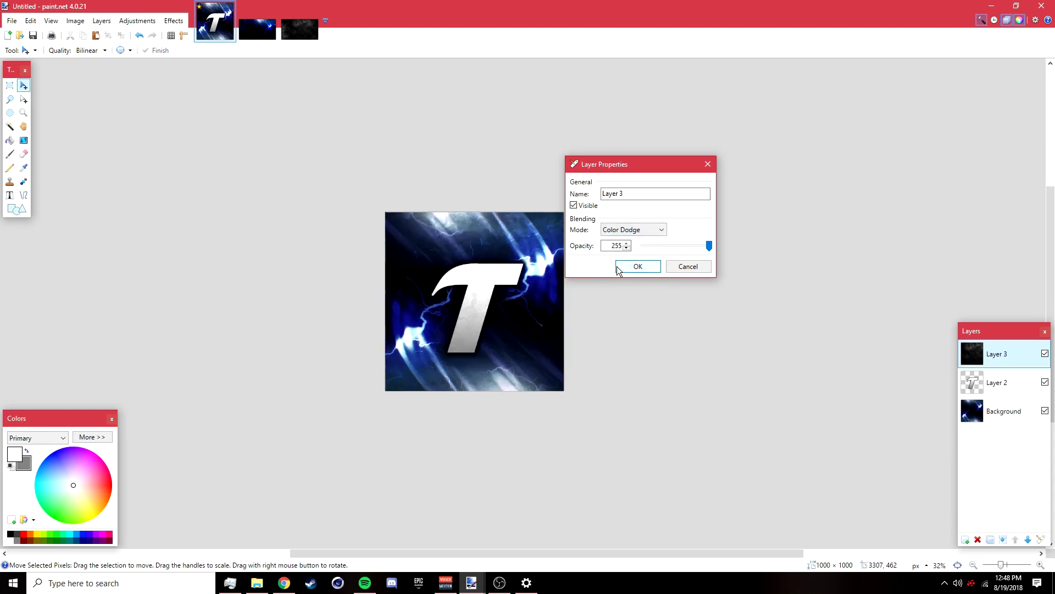
{"action": "left_click", "coordinate": [638, 266]}
{"action": "scroll", "coordinate": [549, 274], "scroll_direction": "up", "scroll_amount": 3}
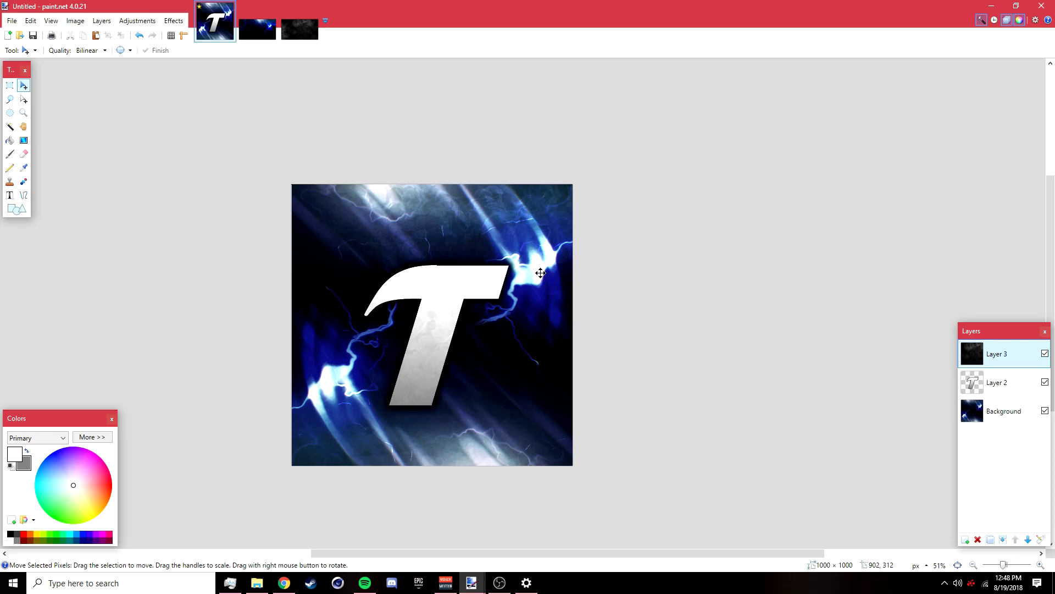
{"action": "scroll", "coordinate": [541, 273], "scroll_direction": "down", "scroll_amount": 2}
{"action": "scroll", "coordinate": [473, 262], "scroll_direction": "up", "scroll_amount": 1}
{"action": "scroll", "coordinate": [421, 249], "scroll_direction": "down", "scroll_amount": 1}
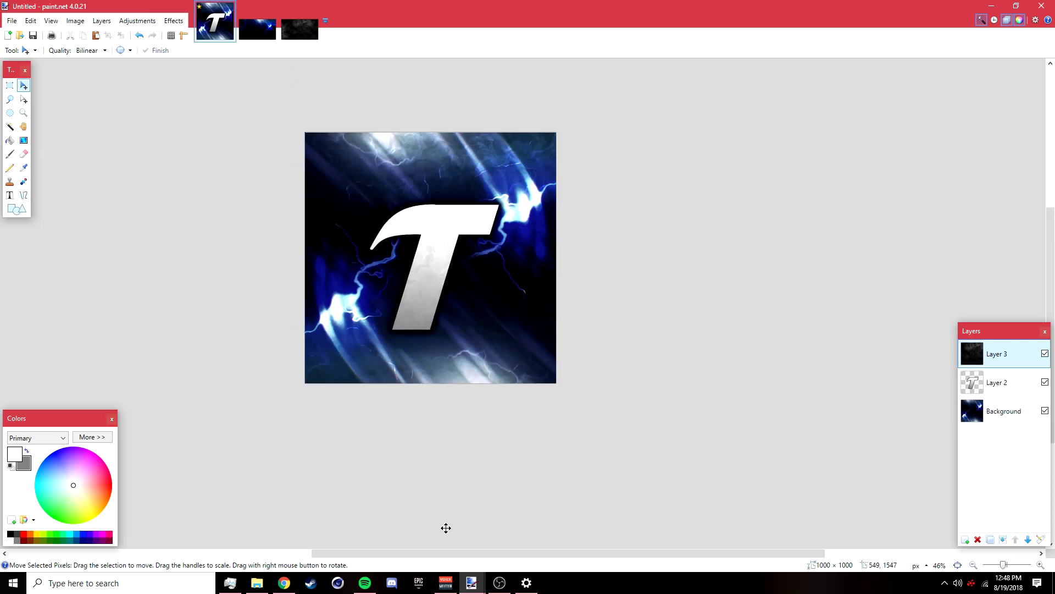
Save the artwork to Pictures as PNG 'Profile Picture YAY', flattening it to one layer.
{"action": "left_click", "coordinate": [11, 22]}
{"action": "left_click", "coordinate": [25, 119]}
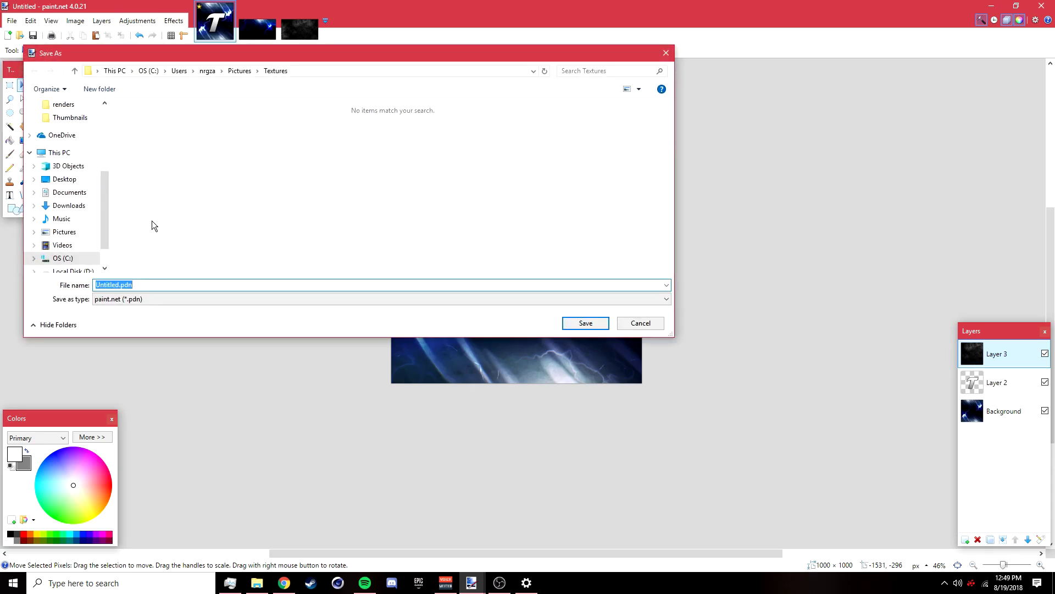
{"action": "left_click", "coordinate": [74, 233]}
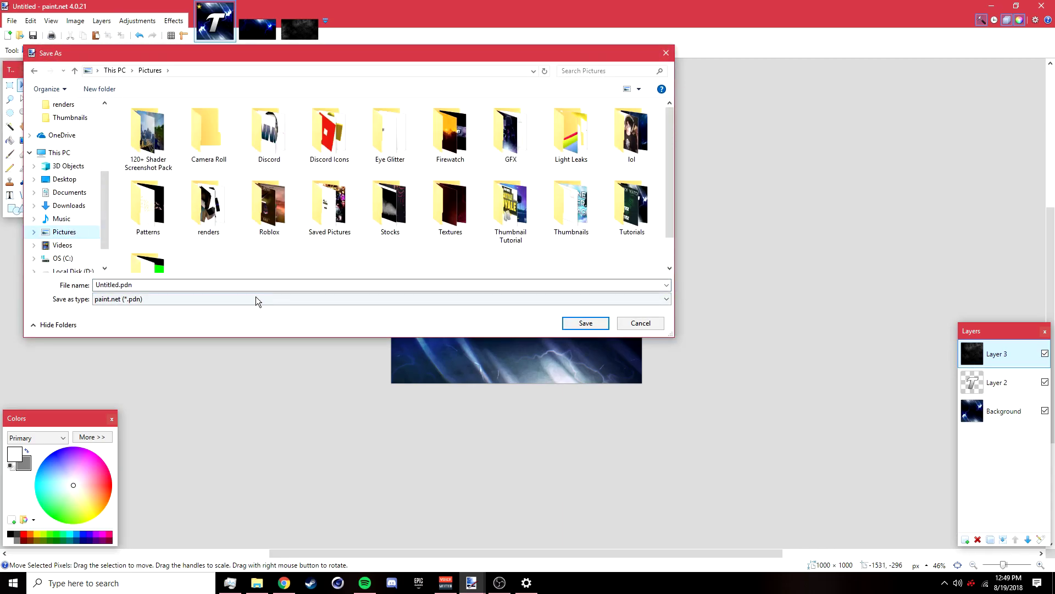
{"action": "left_click", "coordinate": [176, 299]}
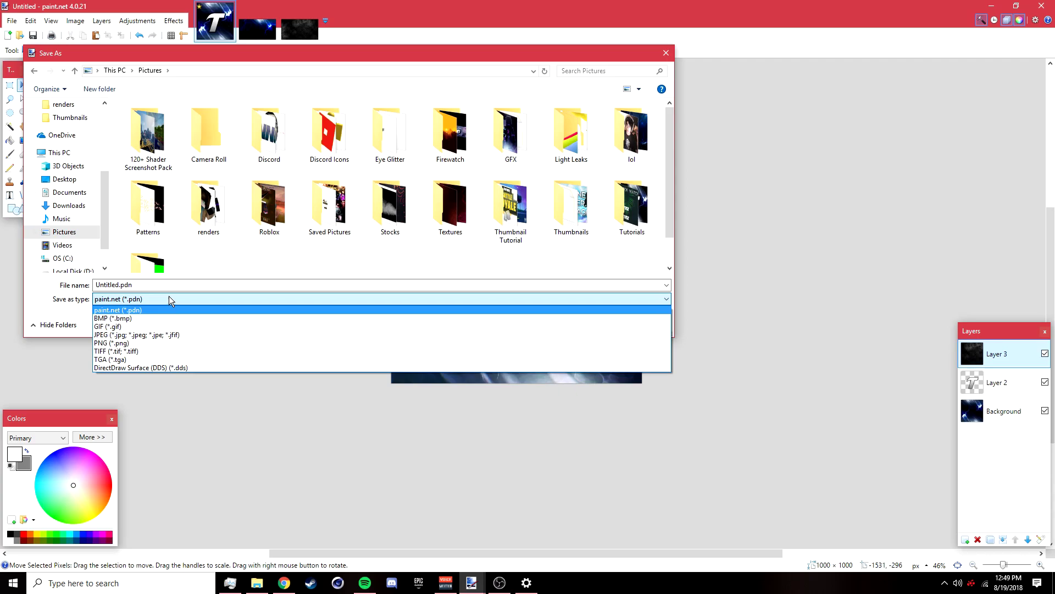
{"action": "left_click", "coordinate": [138, 343]}
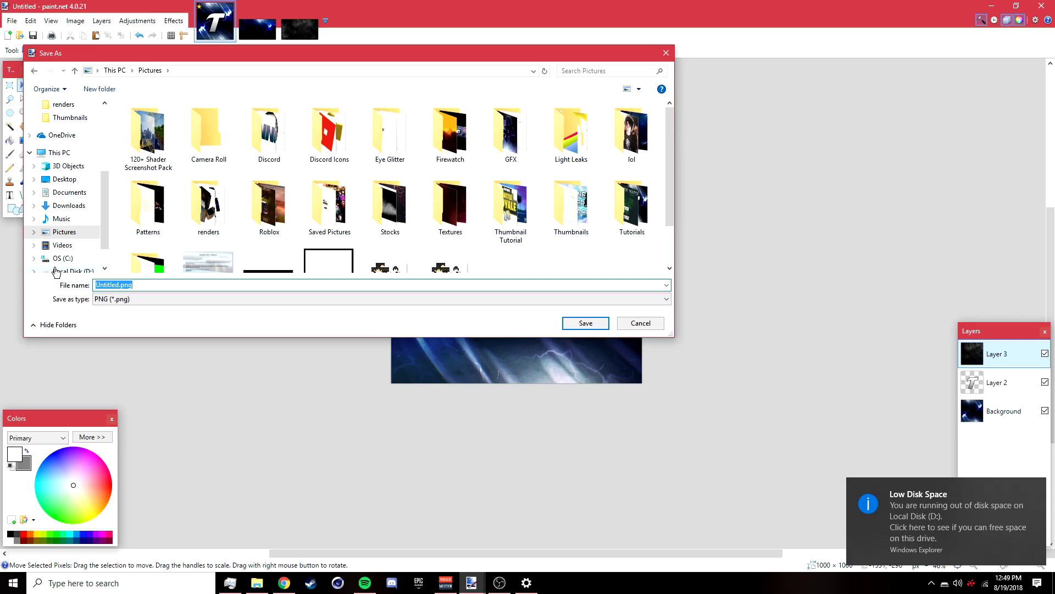
{"action": "type", "text": "Profile Picture YAY"}
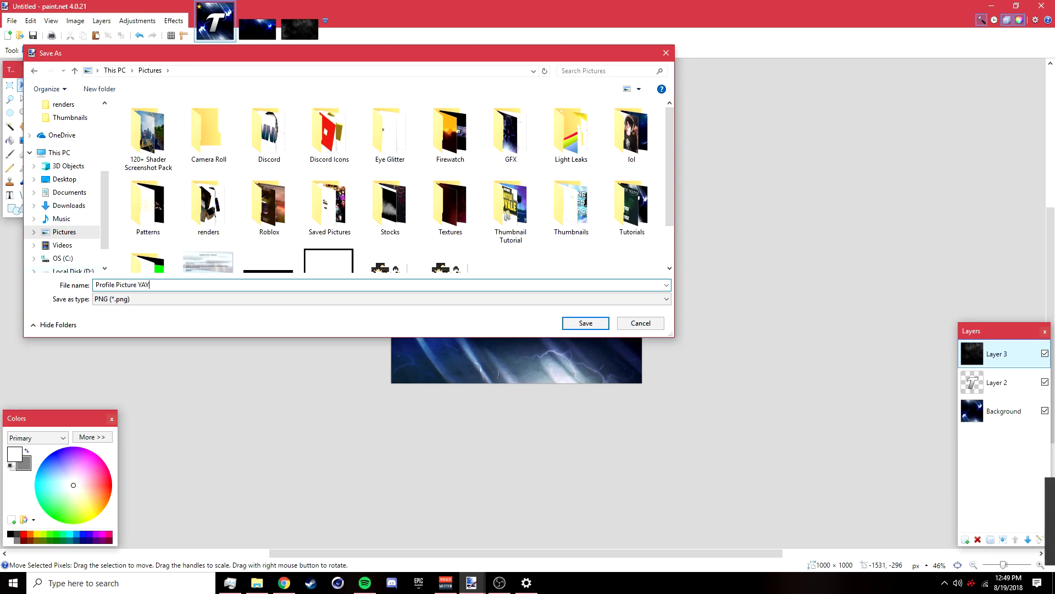
{"action": "left_click", "coordinate": [584, 323]}
{"action": "left_click", "coordinate": [986, 559]}
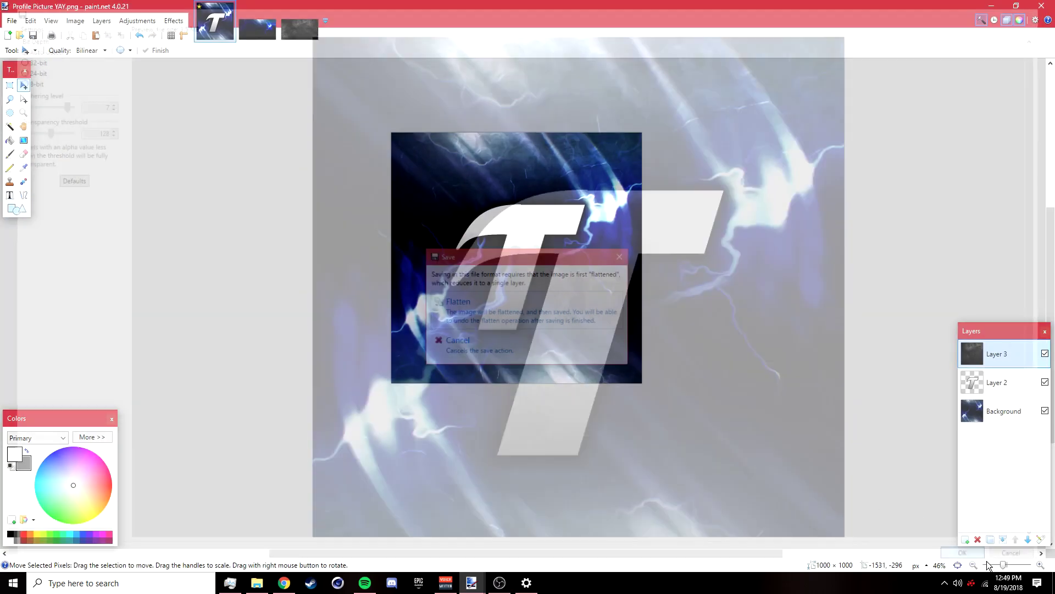
{"action": "left_click", "coordinate": [546, 311]}
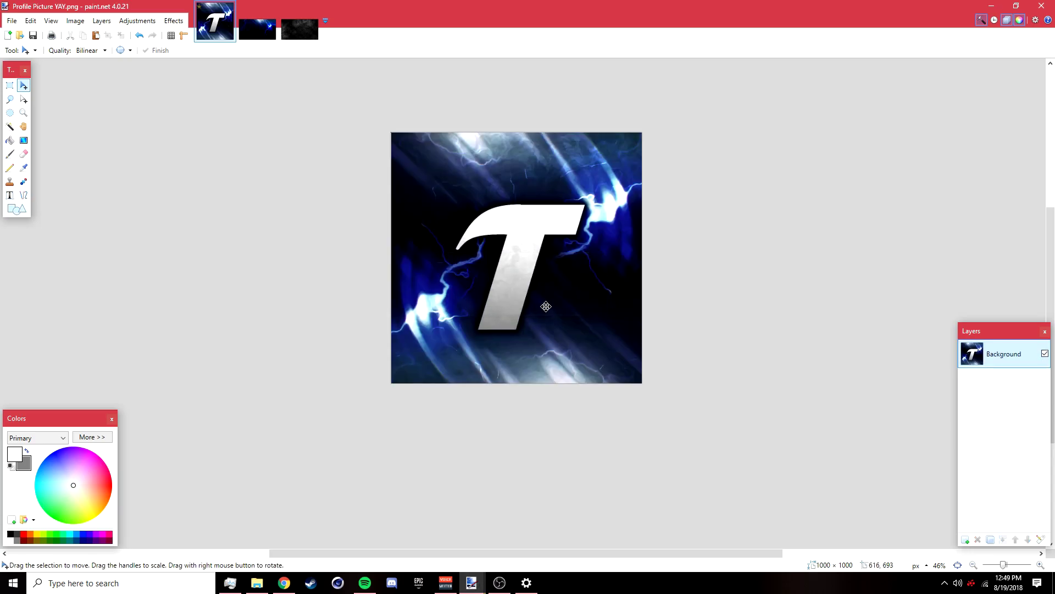